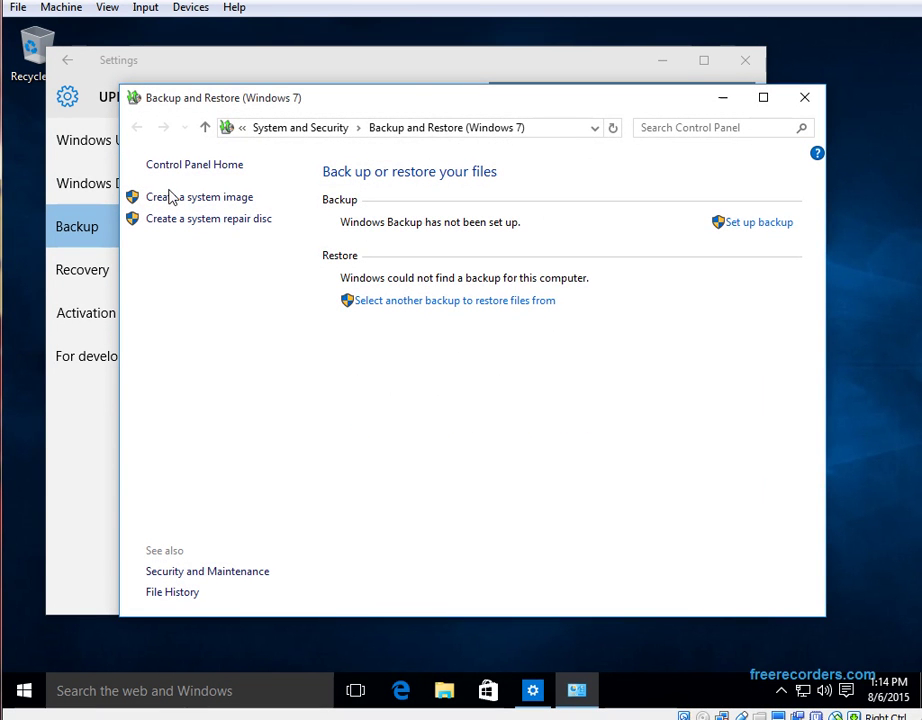
# Start a system image backup that targets New Volume (E:), and bring up File Explorer
pyautogui.click(171, 198)
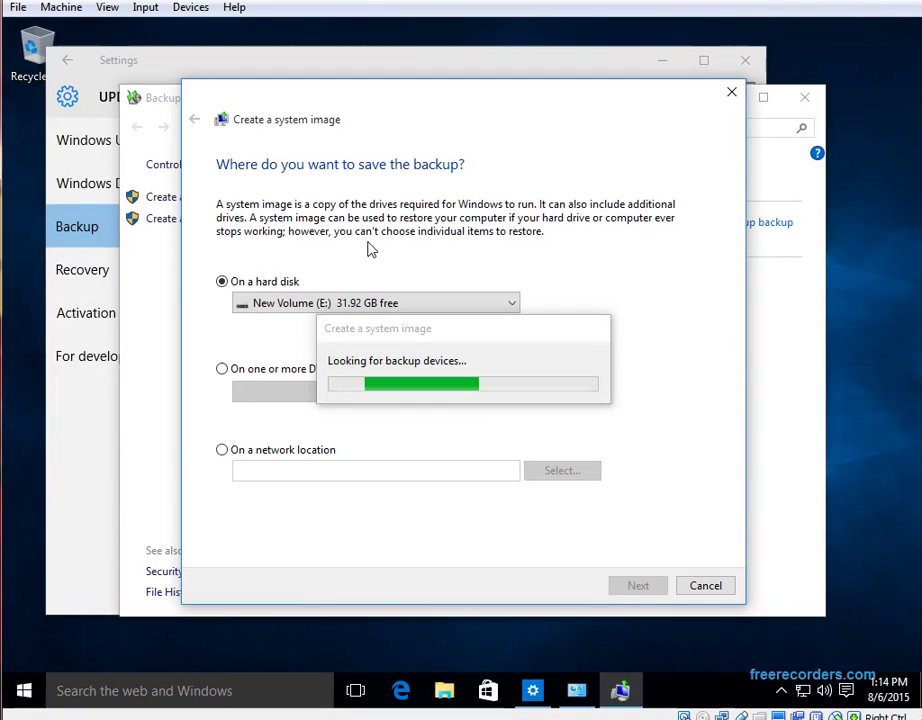
pyautogui.click(295, 303)
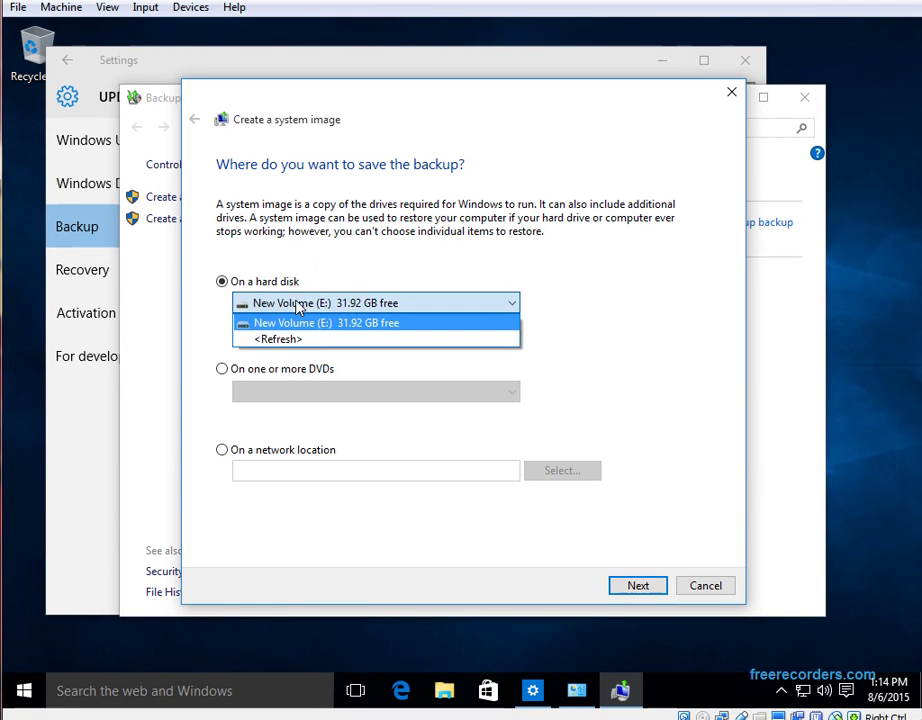
pyautogui.click(478, 510)
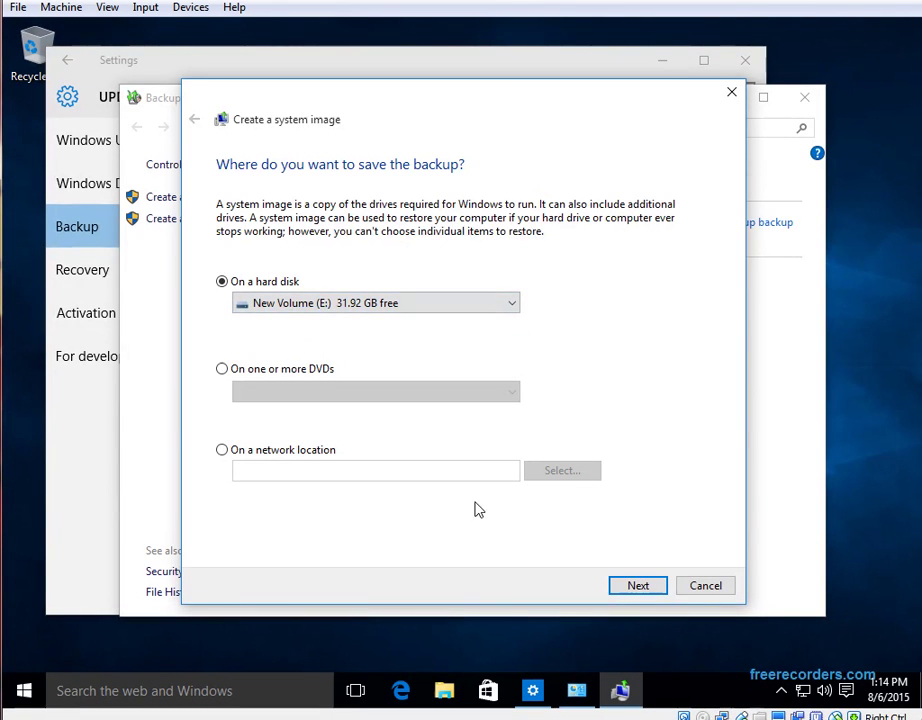
pyautogui.click(444, 691)
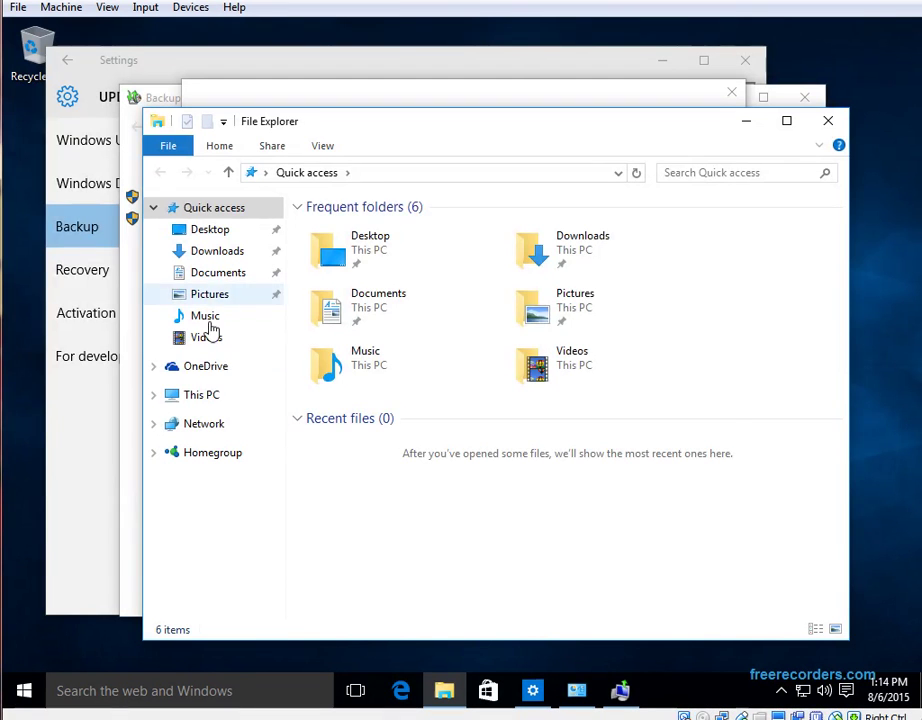
# Create a folder named 'Backup on C Drive' at the root of Local Disk (C:)
pyautogui.click(202, 398)
pyautogui.doubleClick(416, 426)
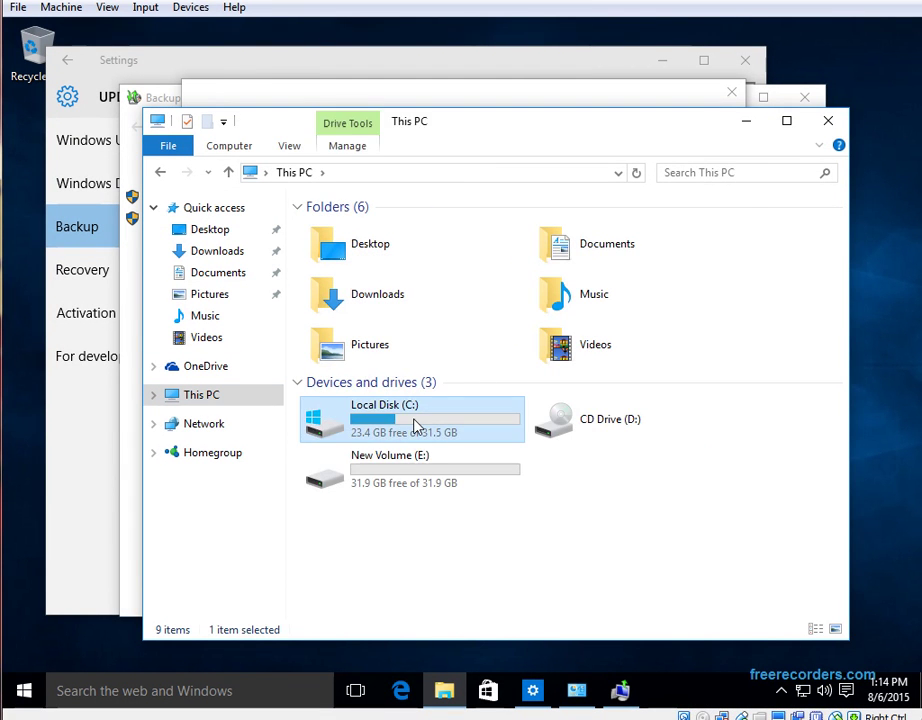
pyautogui.rightClick(405, 357)
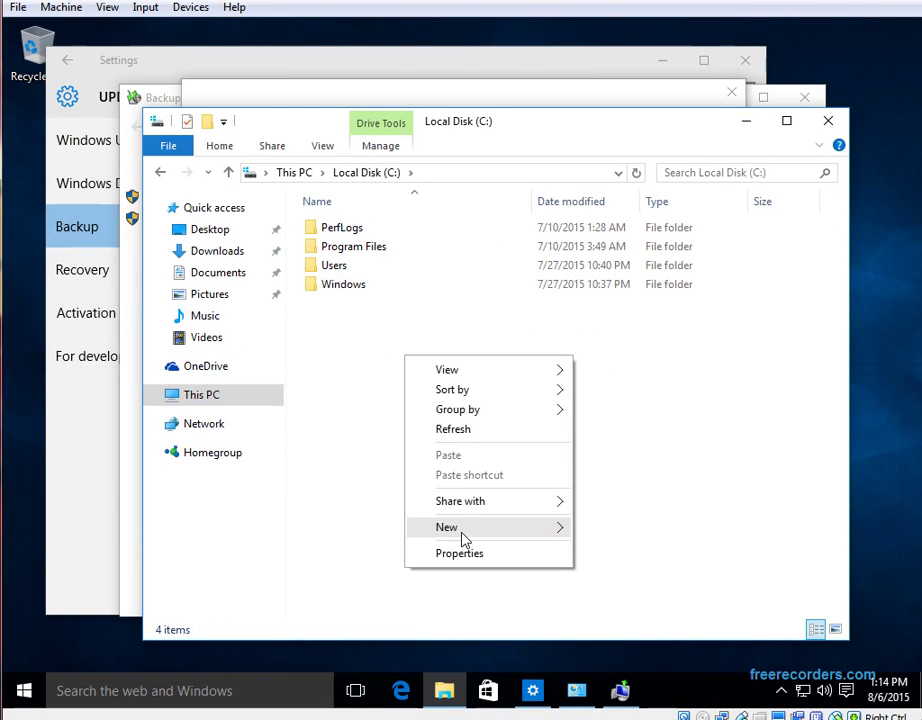
pyautogui.moveTo(465, 539)
pyautogui.click(636, 541)
pyautogui.write('B')
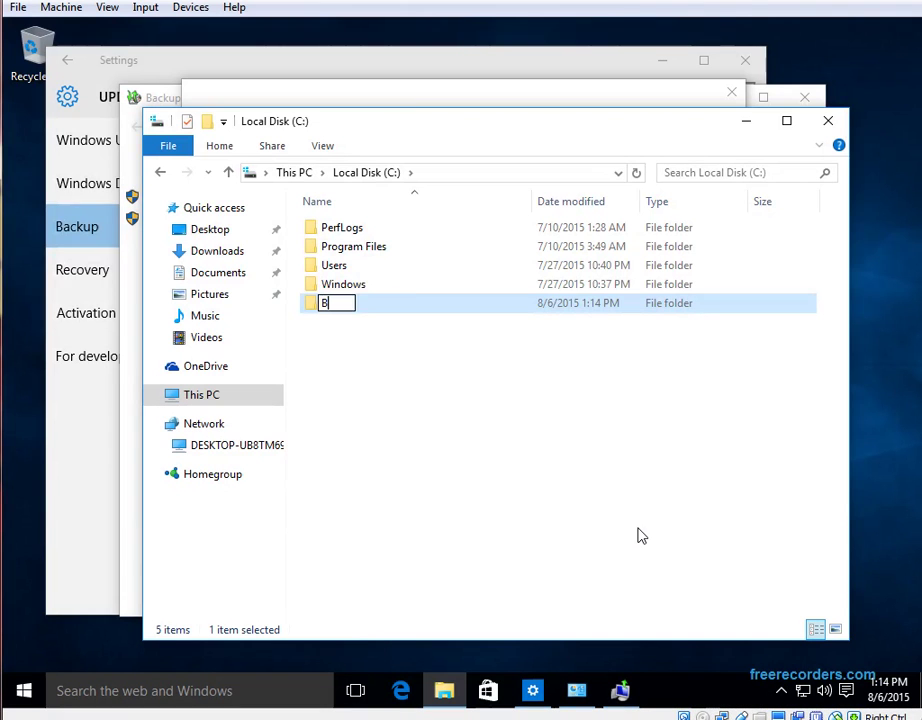
pyautogui.write('ackup o')
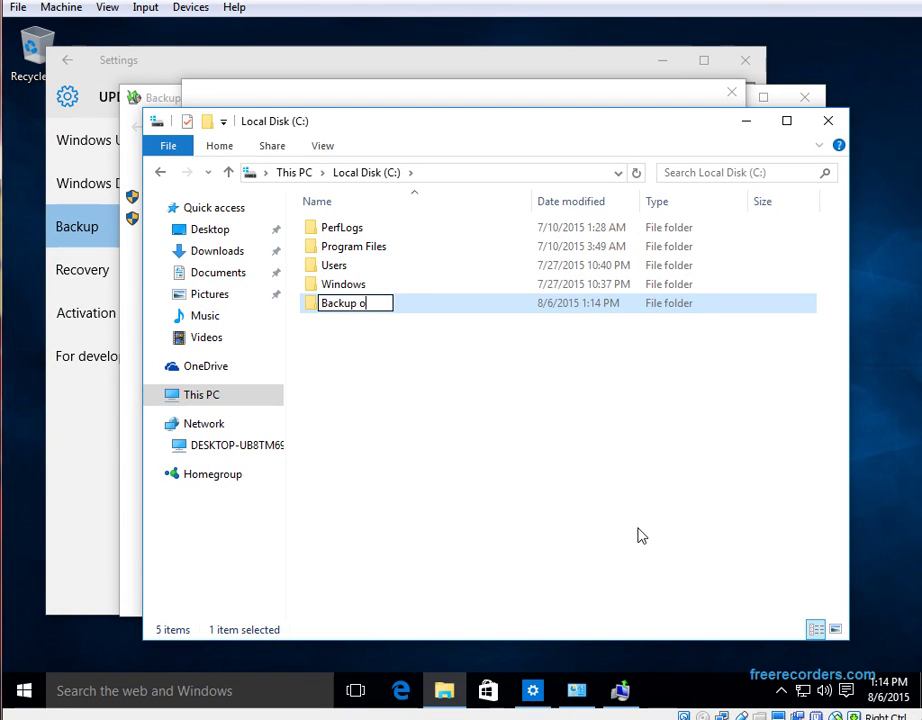
pyautogui.write('n C Drive')
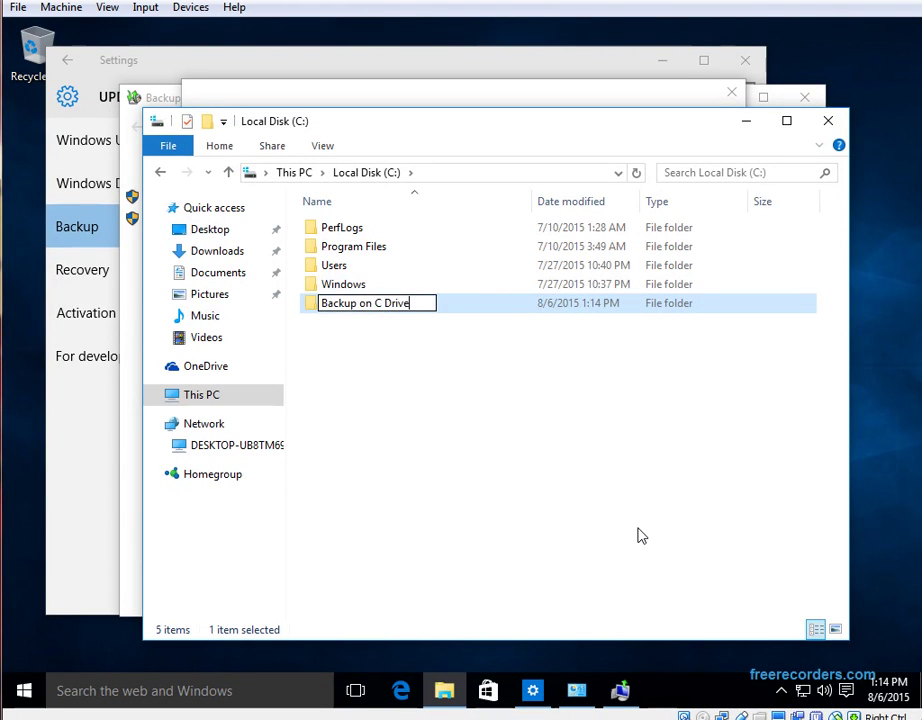
pyautogui.press('Return')
# Share the 'Backup on C Drive' folder with specific people
pyautogui.rightClick(394, 306)
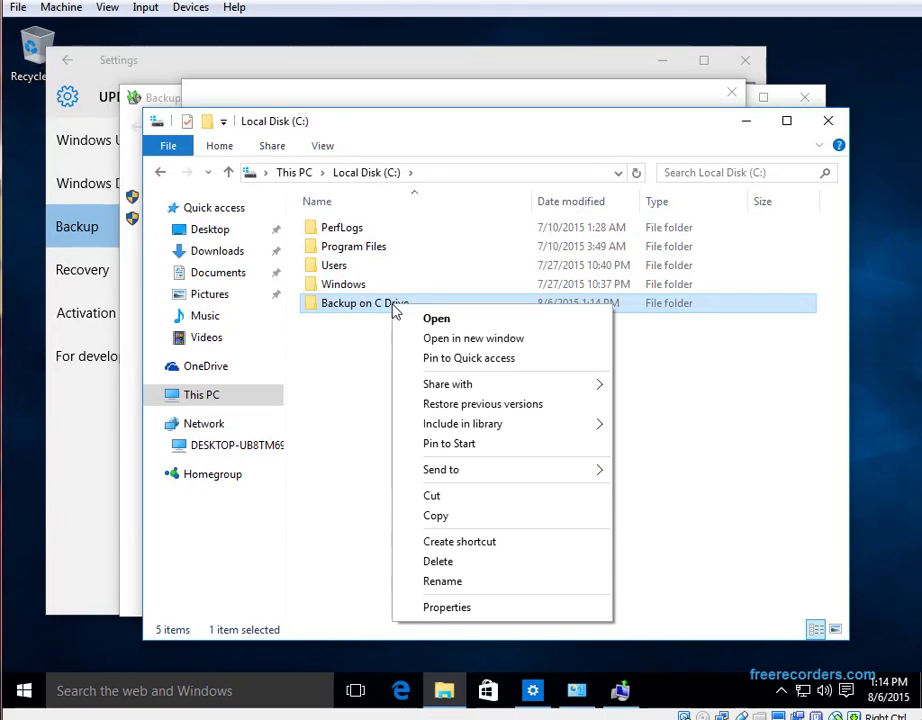
pyautogui.moveTo(525, 397)
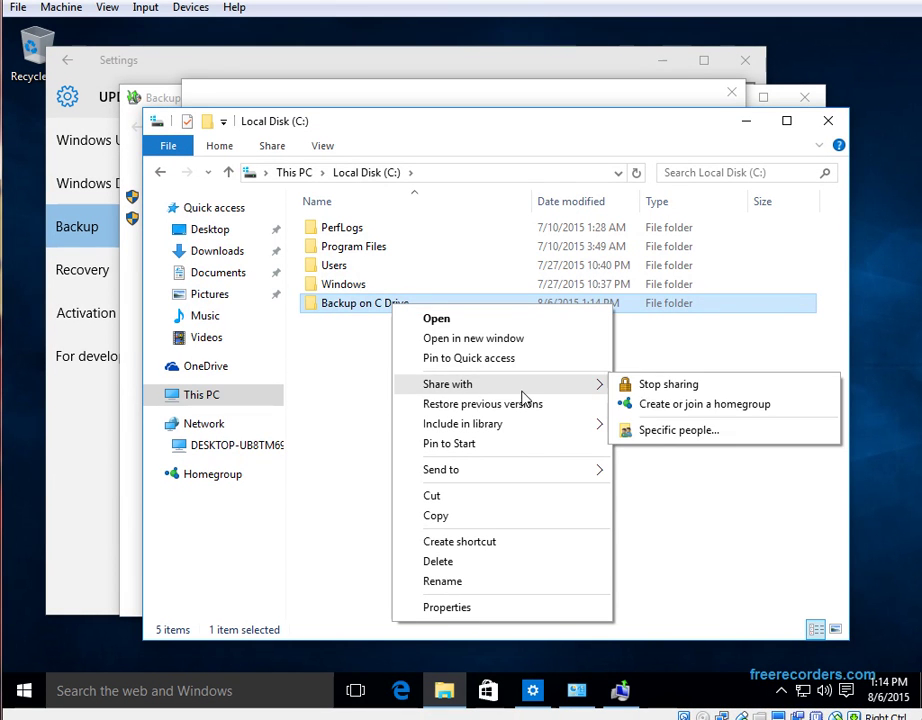
pyautogui.click(644, 432)
pyautogui.click(620, 527)
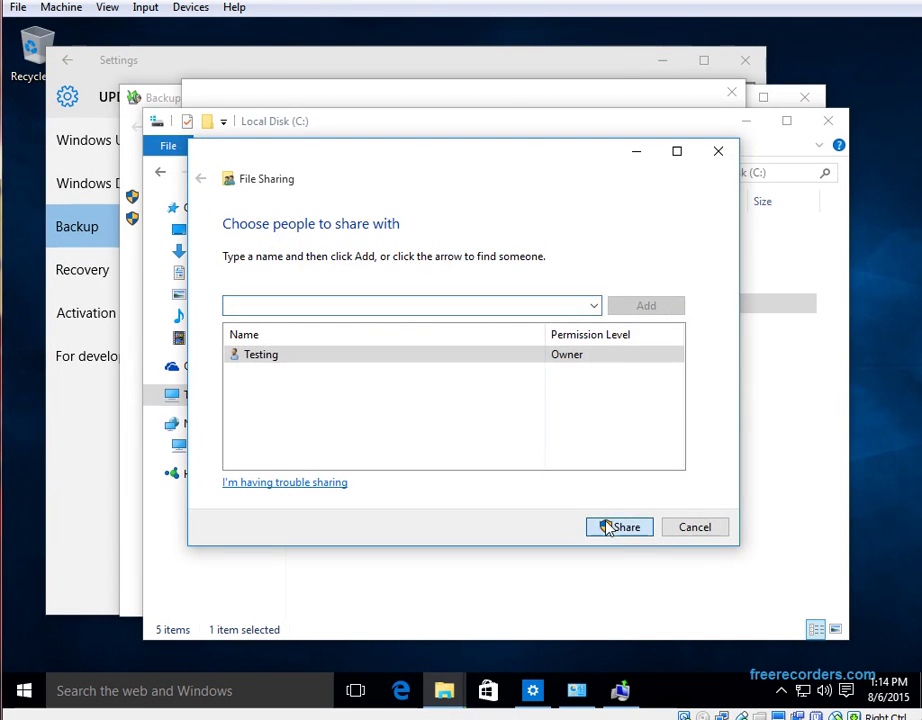
pyautogui.click(697, 527)
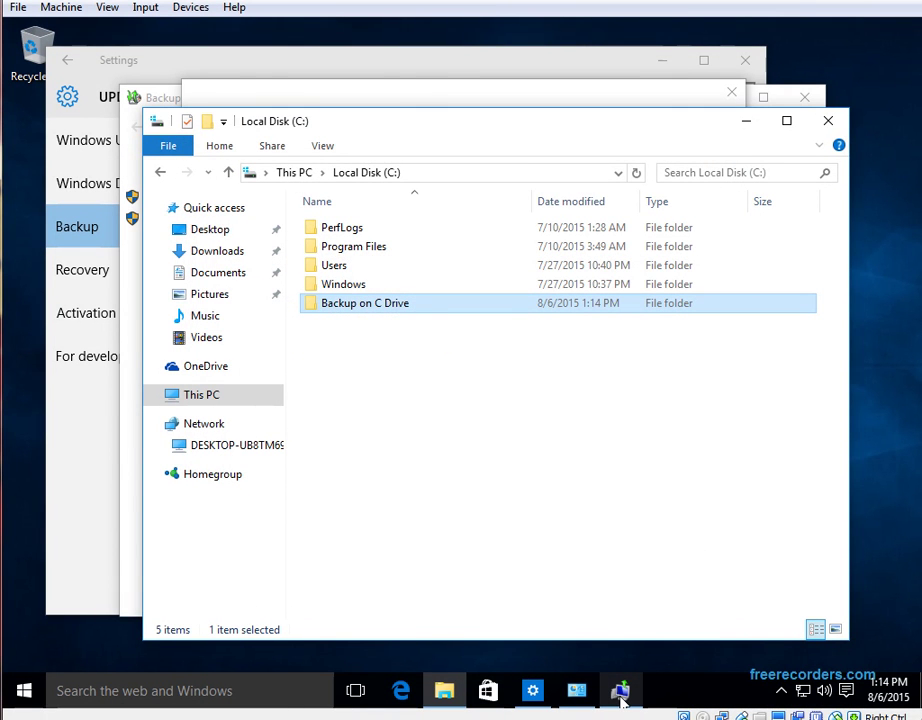
# Set the backup to a network location, choosing the shared 'Backup on C Drive' folder
pyautogui.moveTo(619, 694)
pyautogui.click(610, 632)
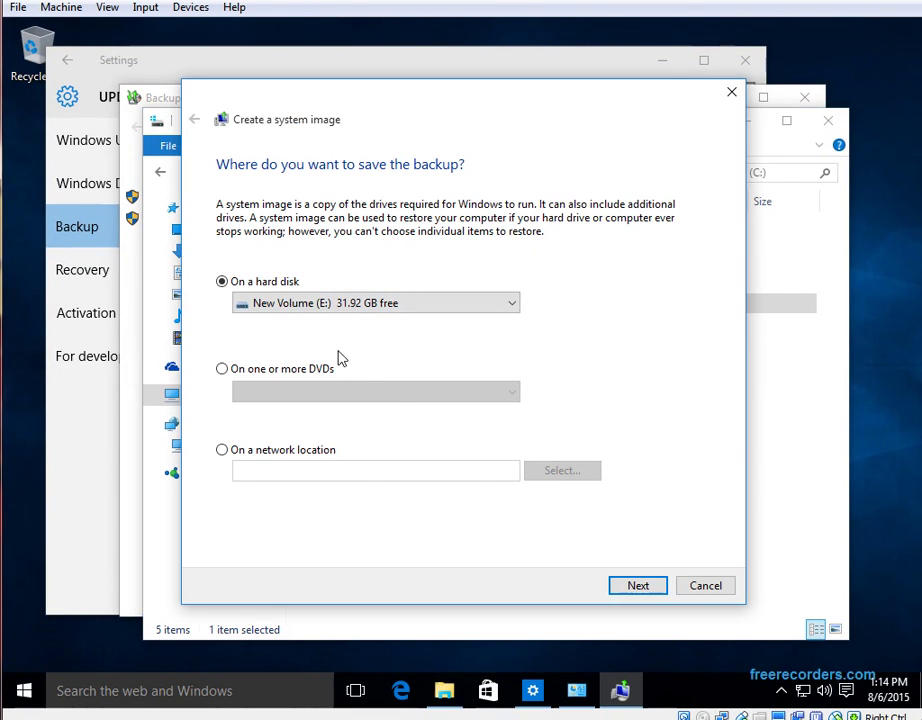
pyautogui.click(276, 459)
pyautogui.click(556, 476)
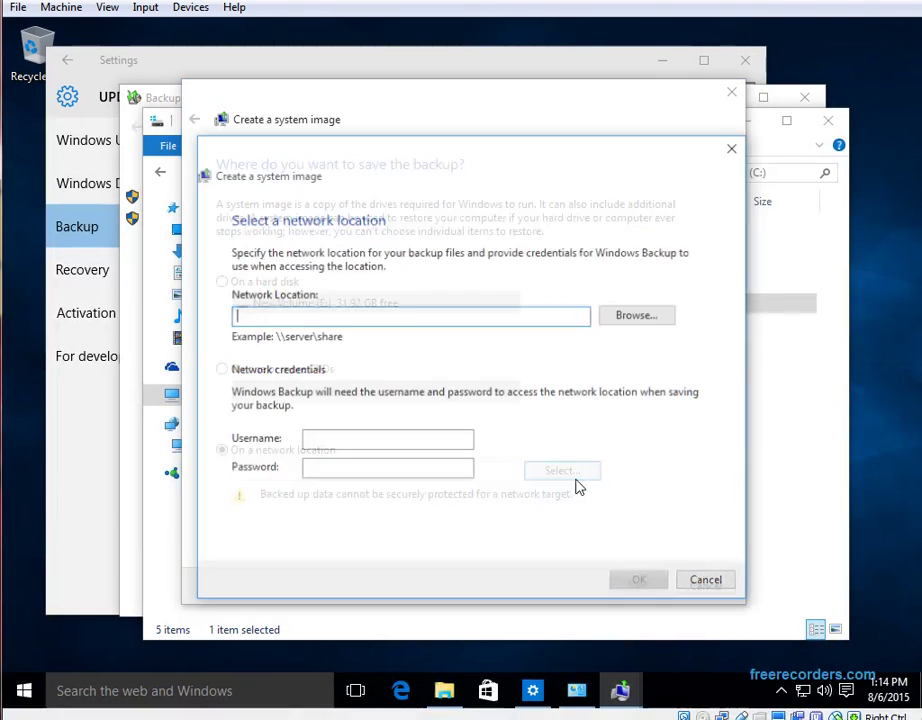
pyautogui.click(643, 317)
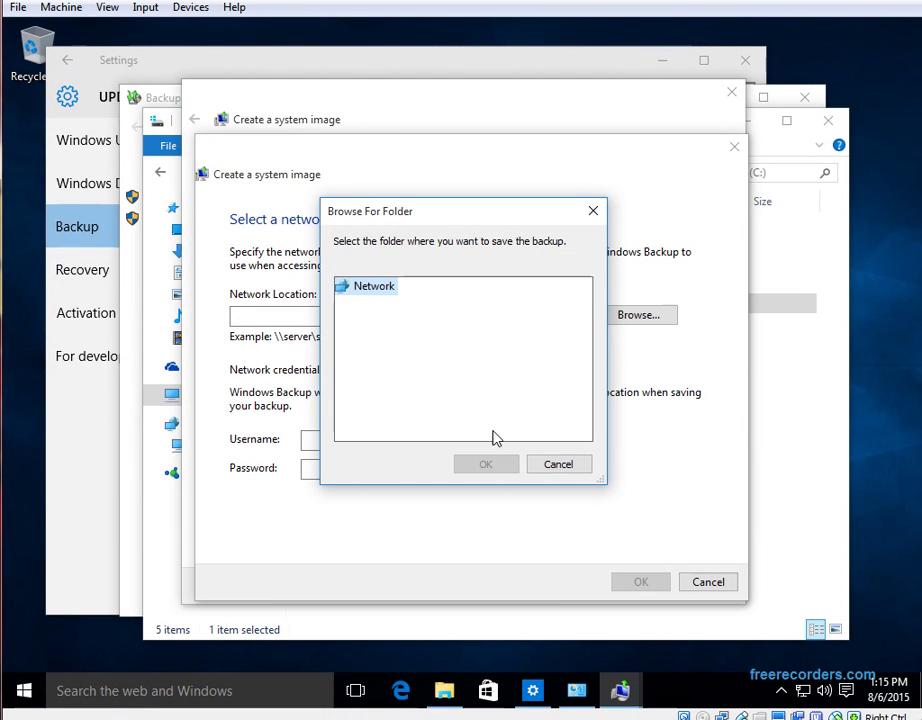
pyautogui.click(434, 323)
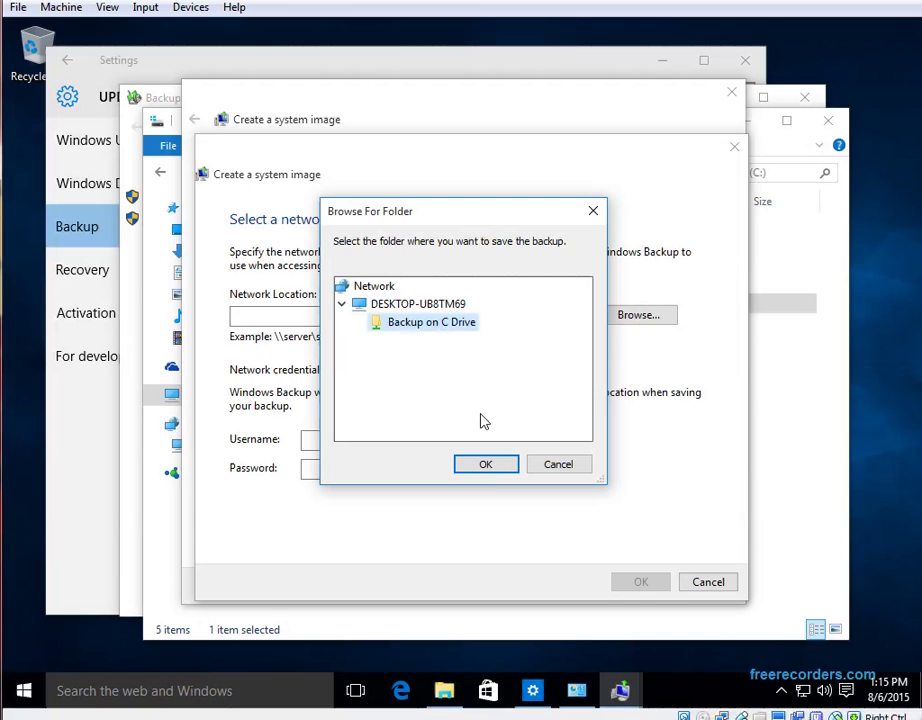
pyautogui.click(486, 465)
# Enter the network account username and password, then continue to drive selection
pyautogui.click(388, 441)
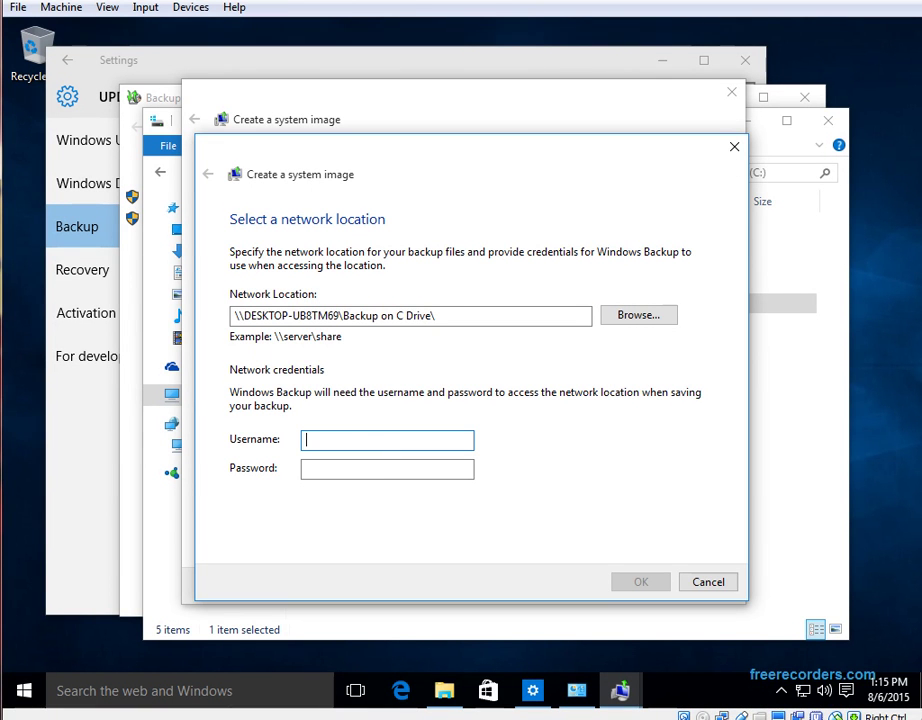
pyautogui.write('testing')
pyautogui.press('Tab')
pyautogui.hotkey('shift', 'Tab')
pyautogui.write('testing')
pyautogui.press('Tab')
pyautogui.write('******')
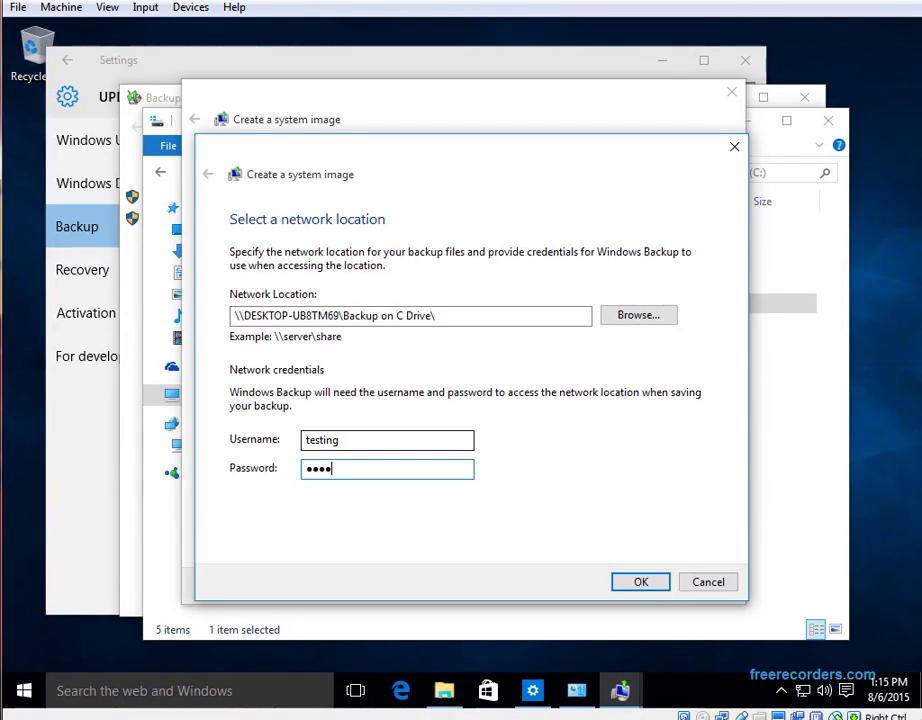
pyautogui.press('Return')
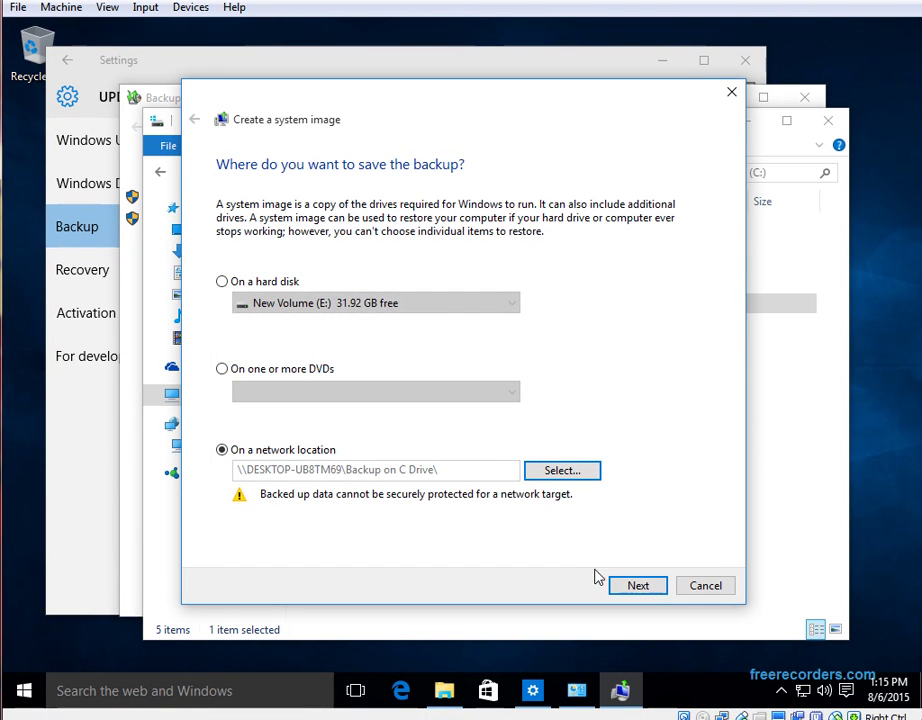
pyautogui.click(624, 587)
# Confirm the System Reserved and C: summary and start saving the system image
pyautogui.click(625, 588)
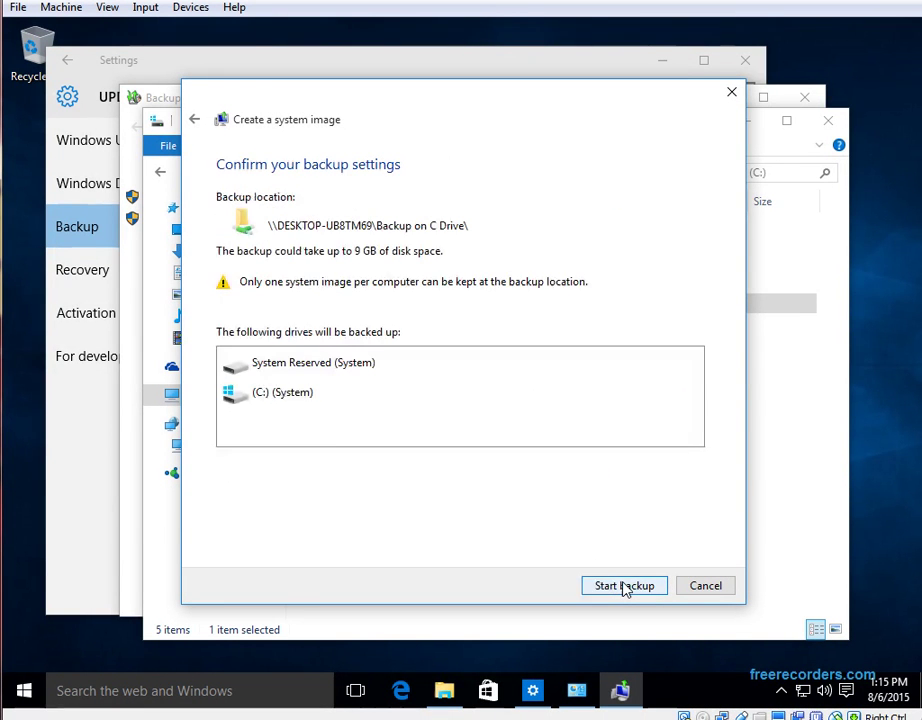
pyautogui.click(624, 587)
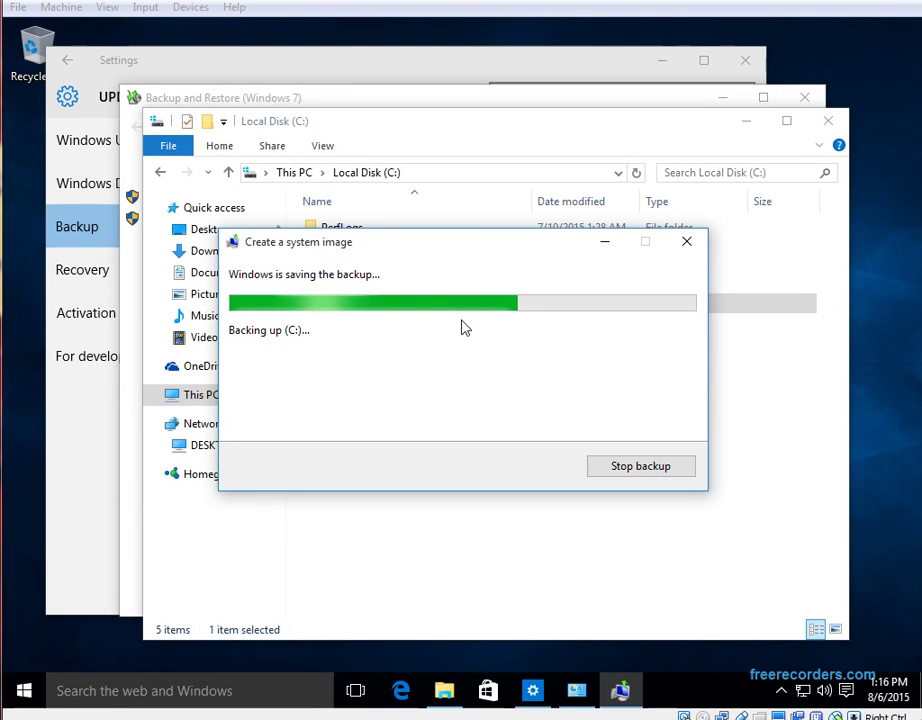
# Create folder 'these is create after the back up start' on Local Disk (C:)
pyautogui.moveTo(455, 254); pyautogui.dragTo(630, 325)
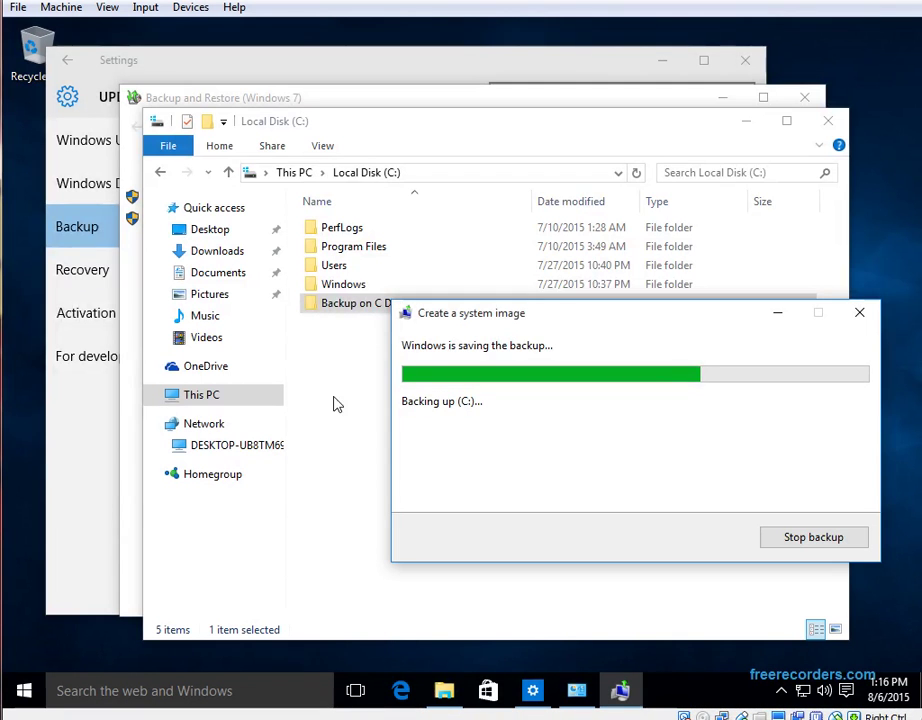
pyautogui.click(159, 446)
pyautogui.click(154, 397)
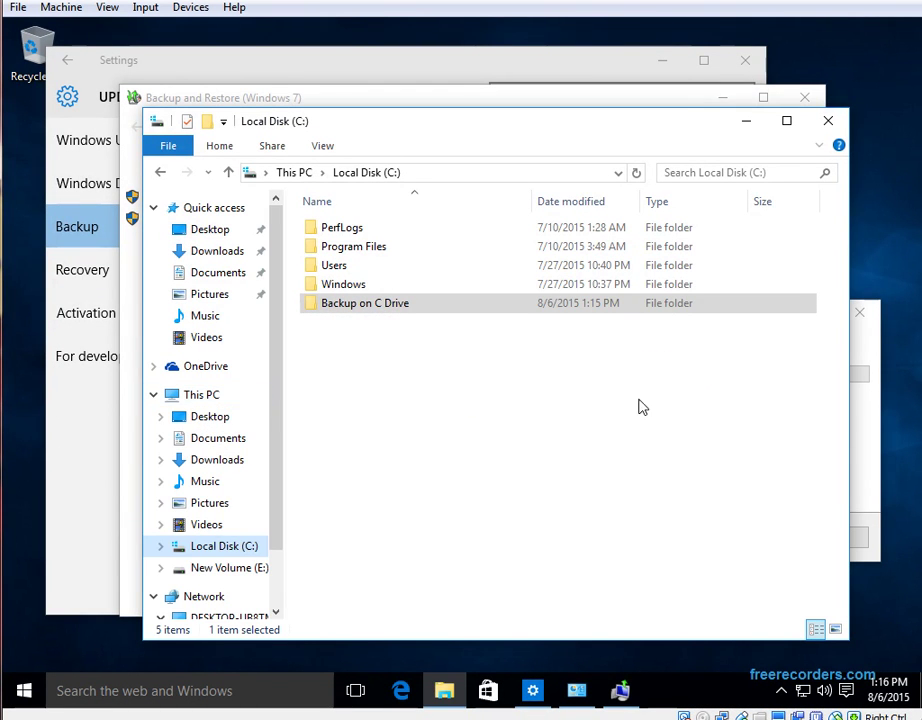
pyautogui.click(878, 444)
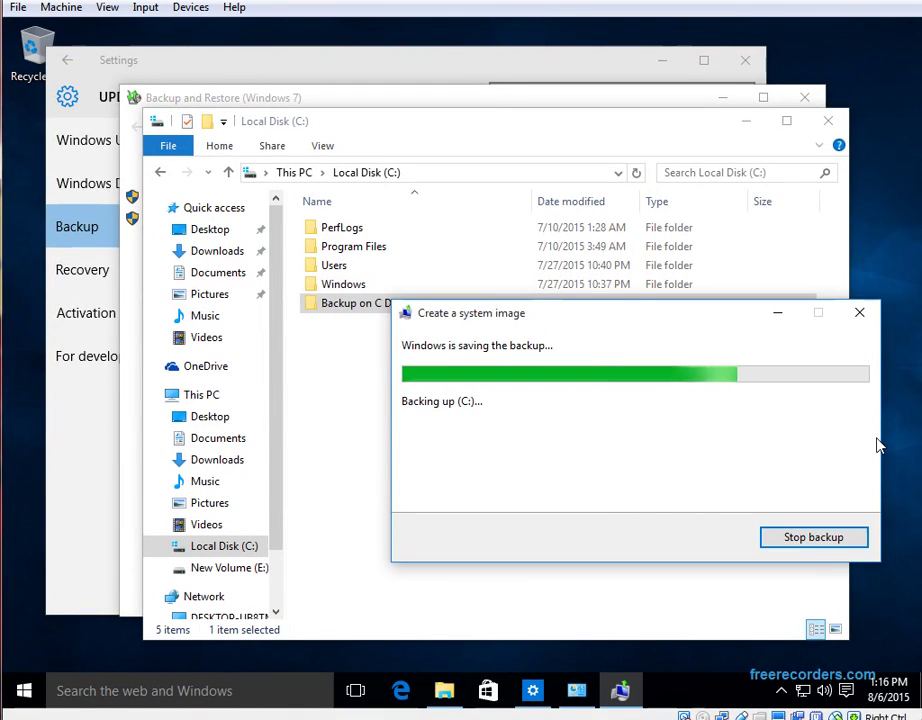
pyautogui.rightClick(315, 362)
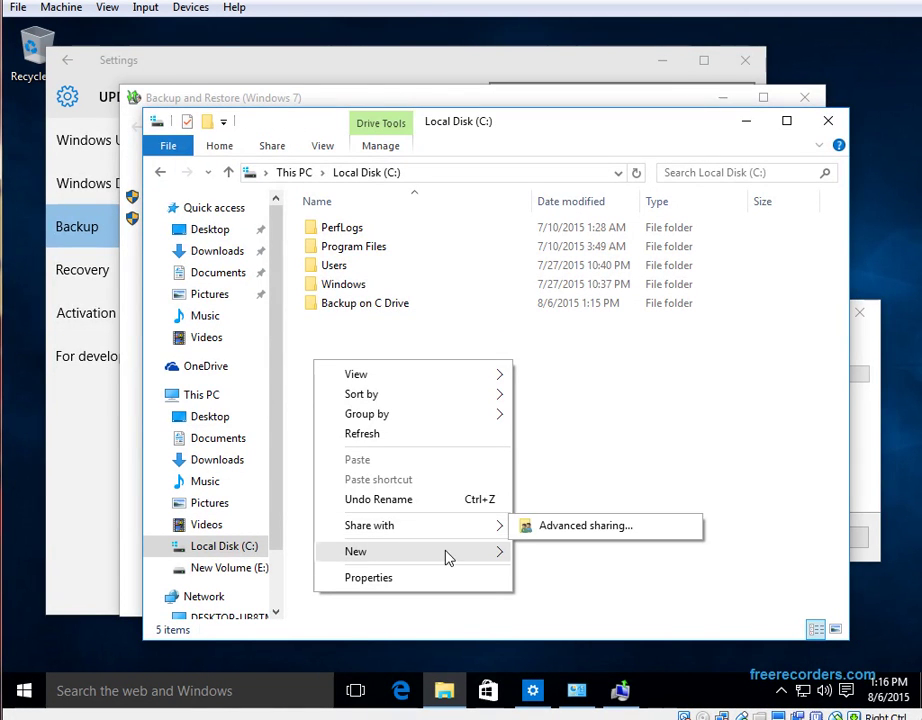
pyautogui.moveTo(459, 555)
pyautogui.click(601, 557)
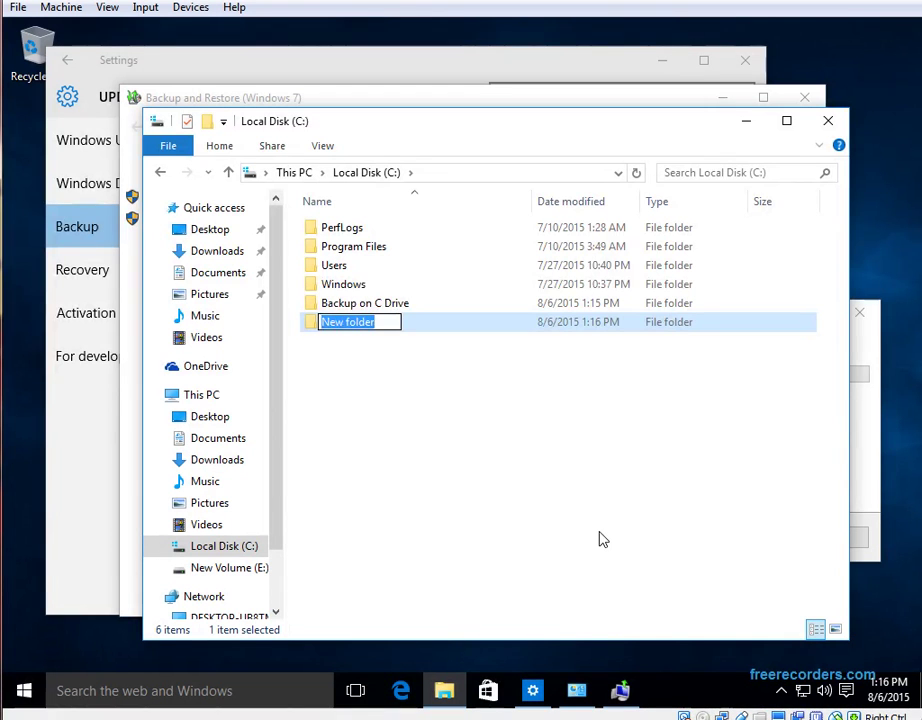
pyautogui.write('these ')
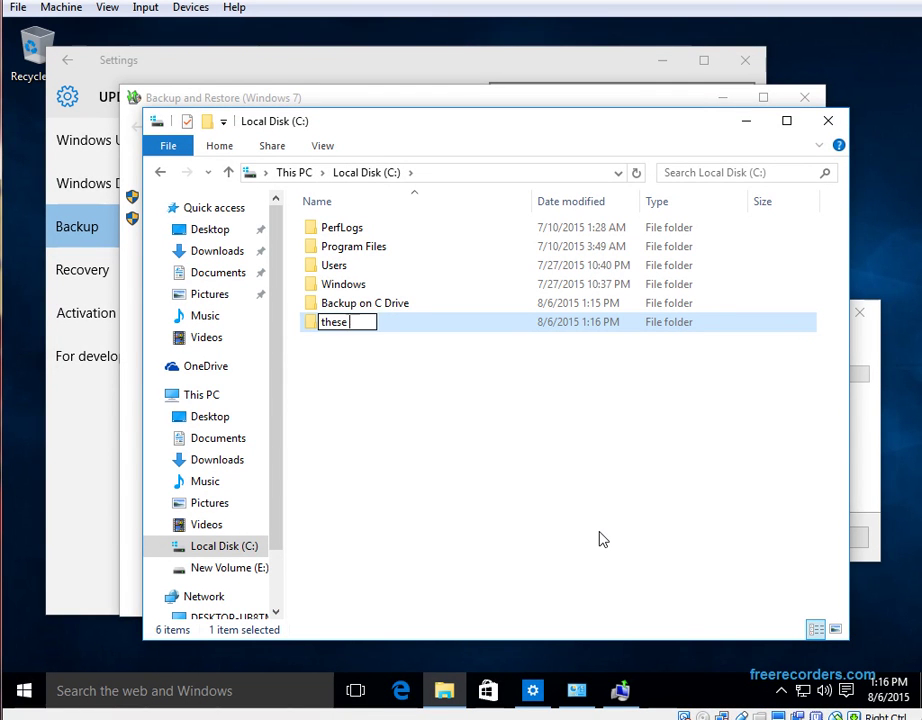
pyautogui.write('is create')
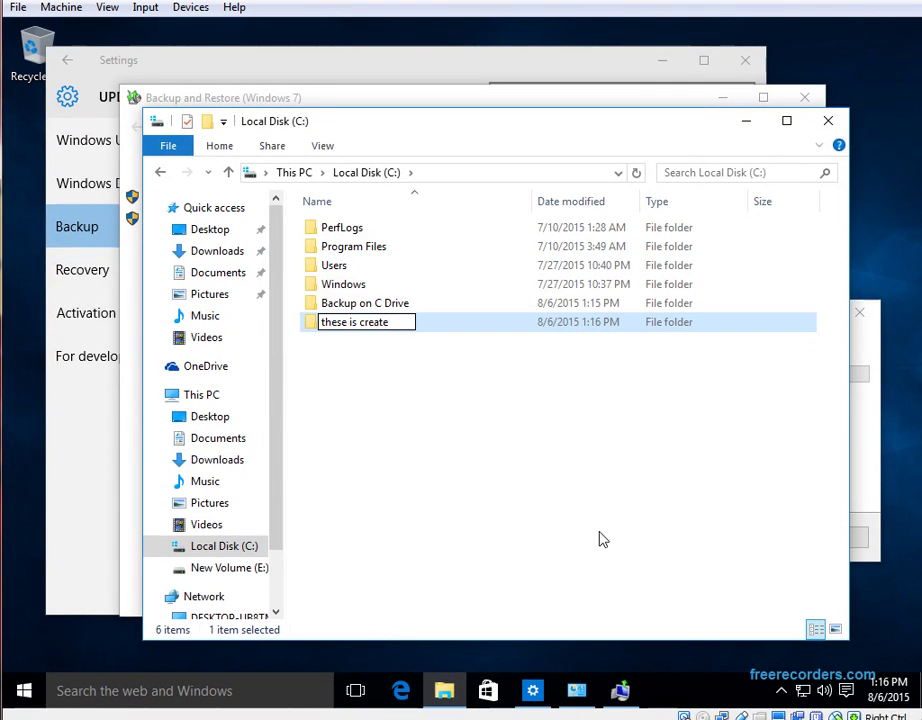
pyautogui.write(' after')
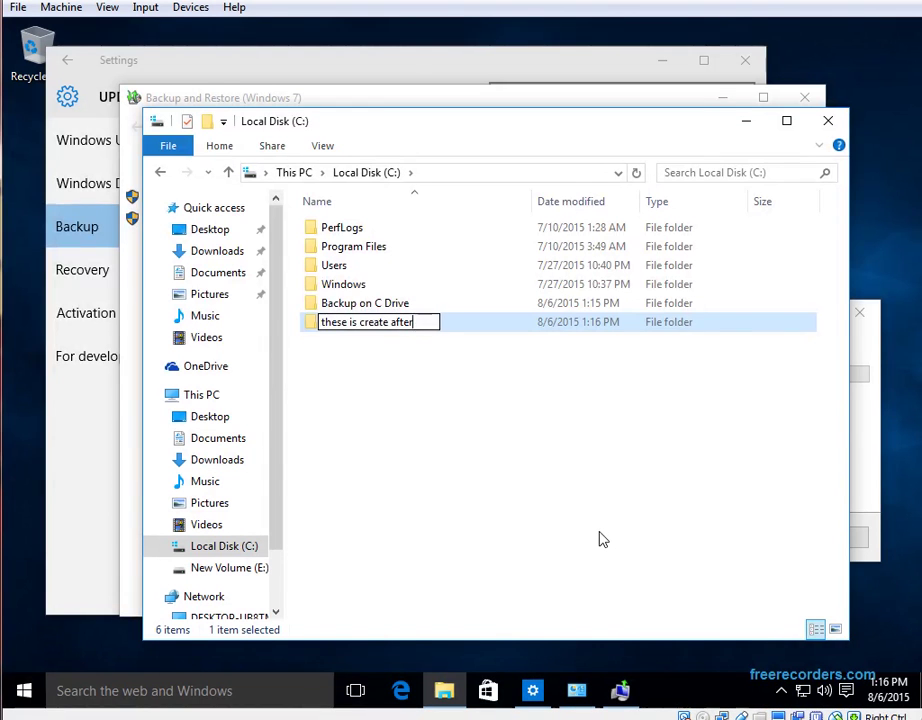
pyautogui.write(' the back up start')
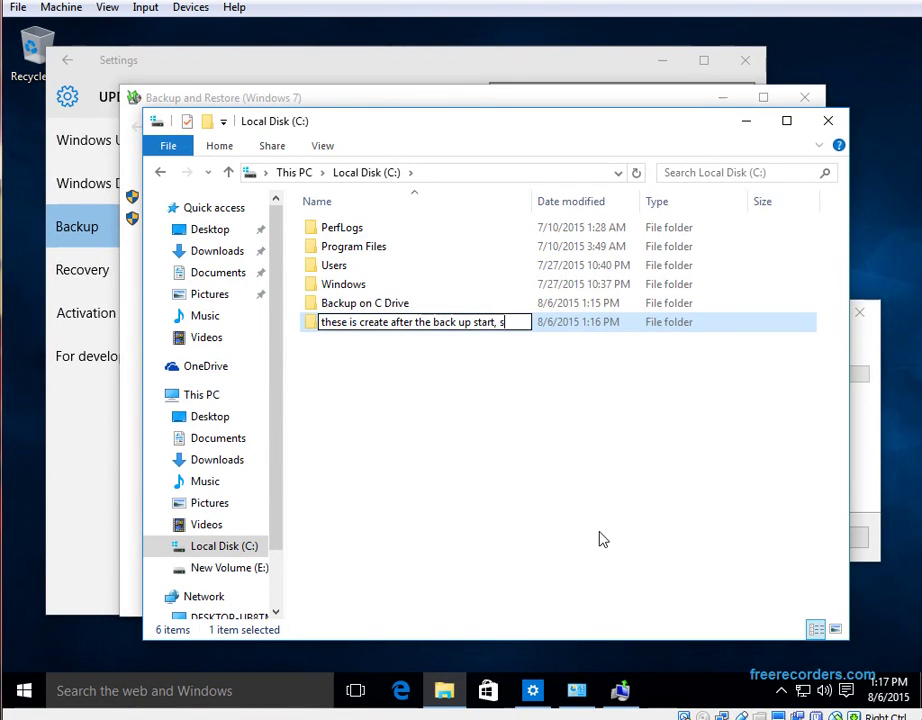
pyautogui.press('Return')
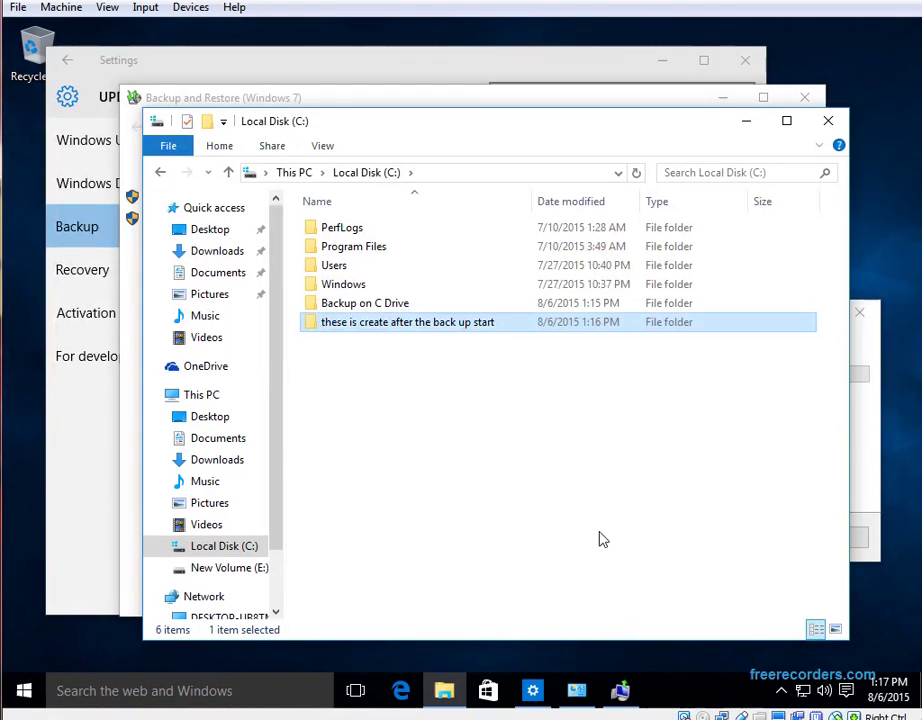
# Create a second C: folder named 'this folder will disappear after the system restore'
pyautogui.rightClick(563, 415)
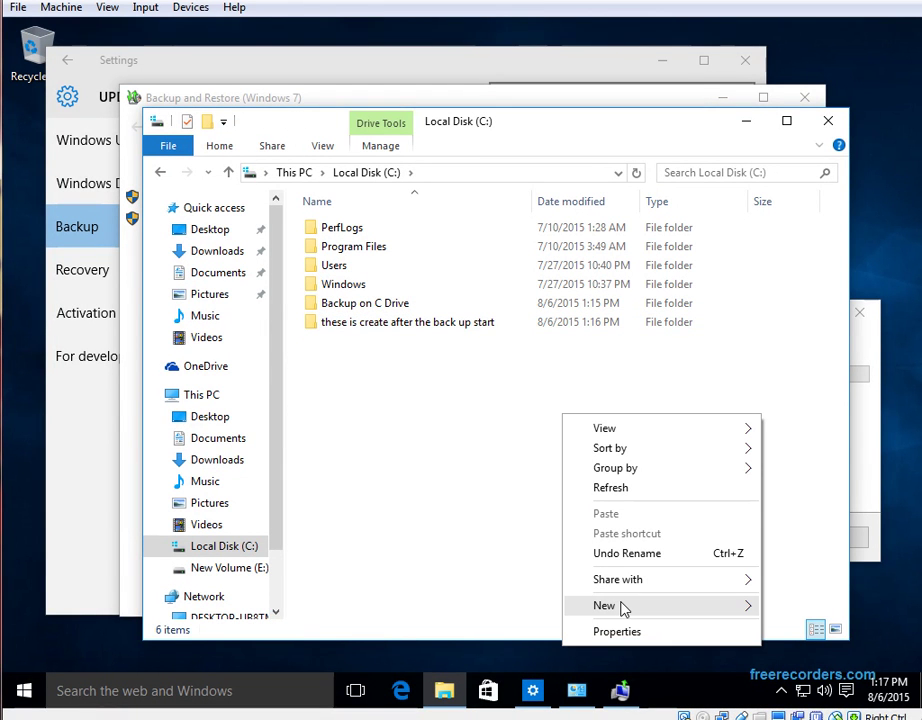
pyautogui.moveTo(745, 607)
pyautogui.click(797, 605)
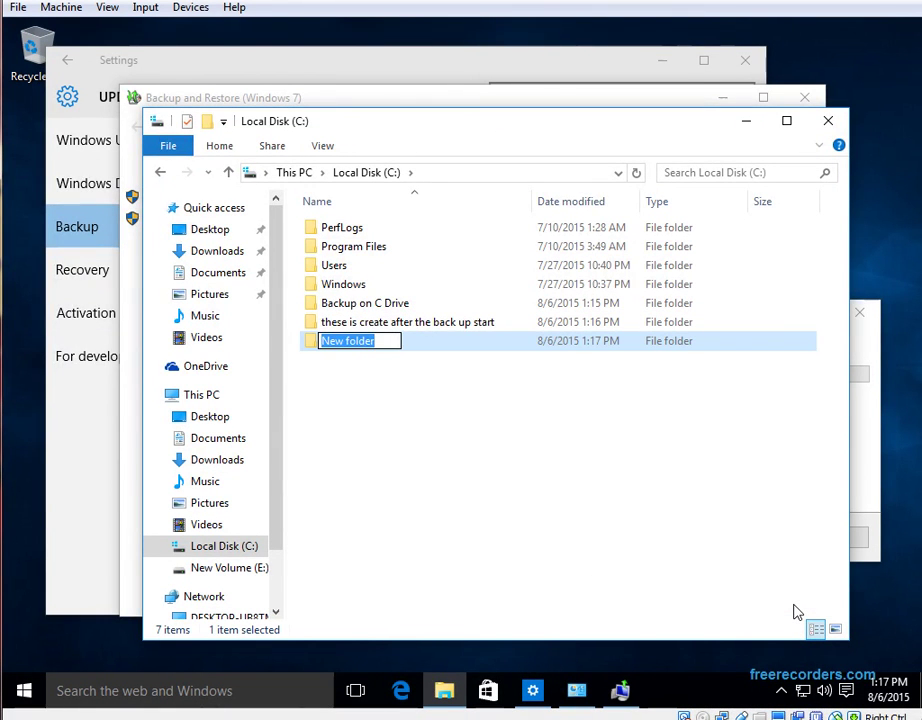
pyautogui.write('this folder')
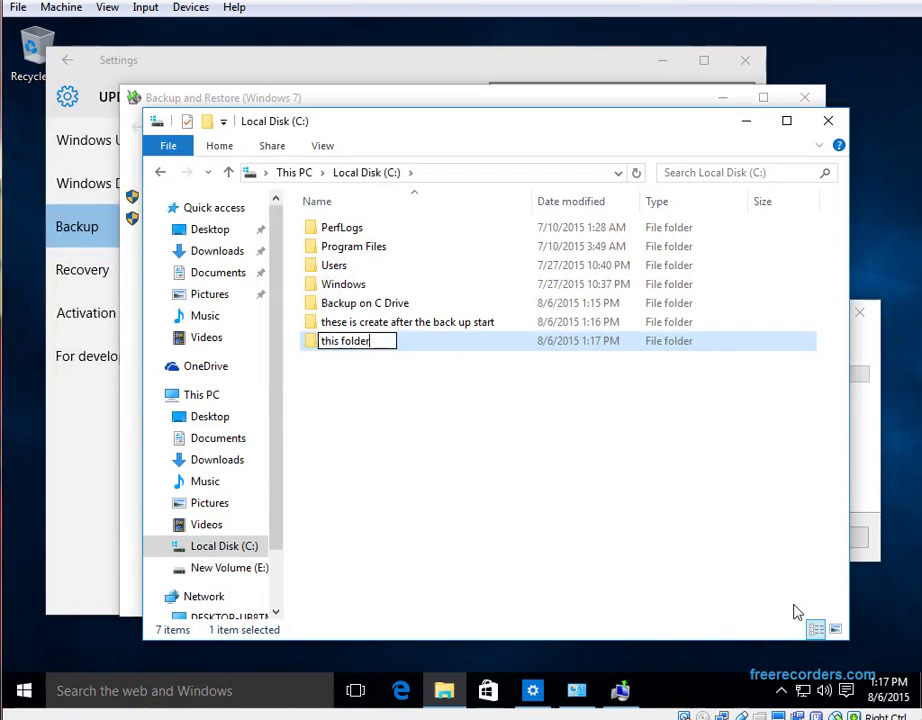
pyautogui.write(' will be')
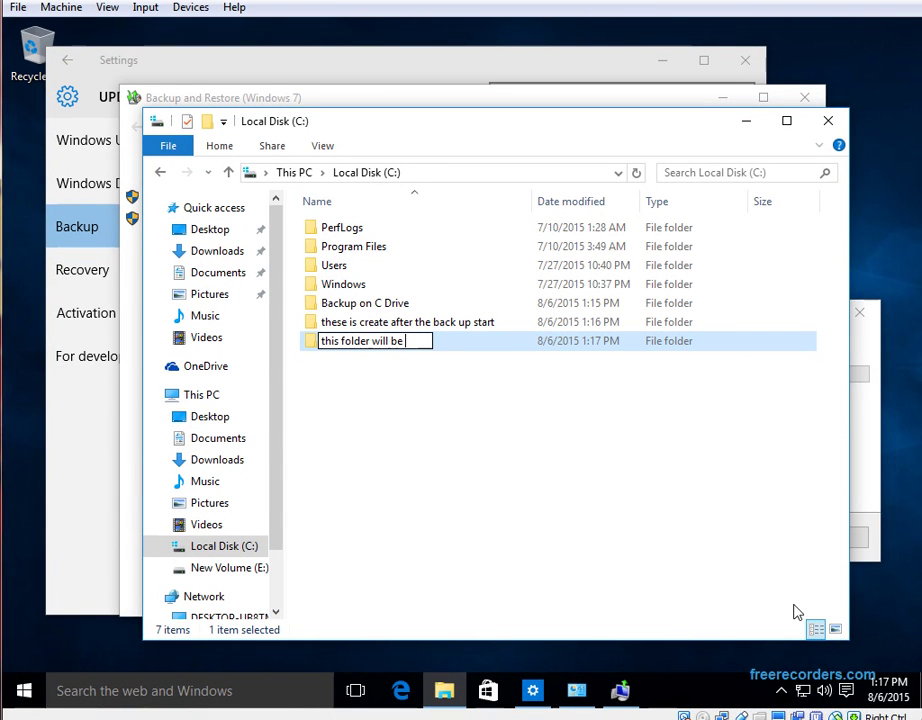
pyautogui.press('BackSpace')
pyautogui.press('BackSpace')
pyautogui.press('BackSpace')
pyautogui.press('BackSpace')
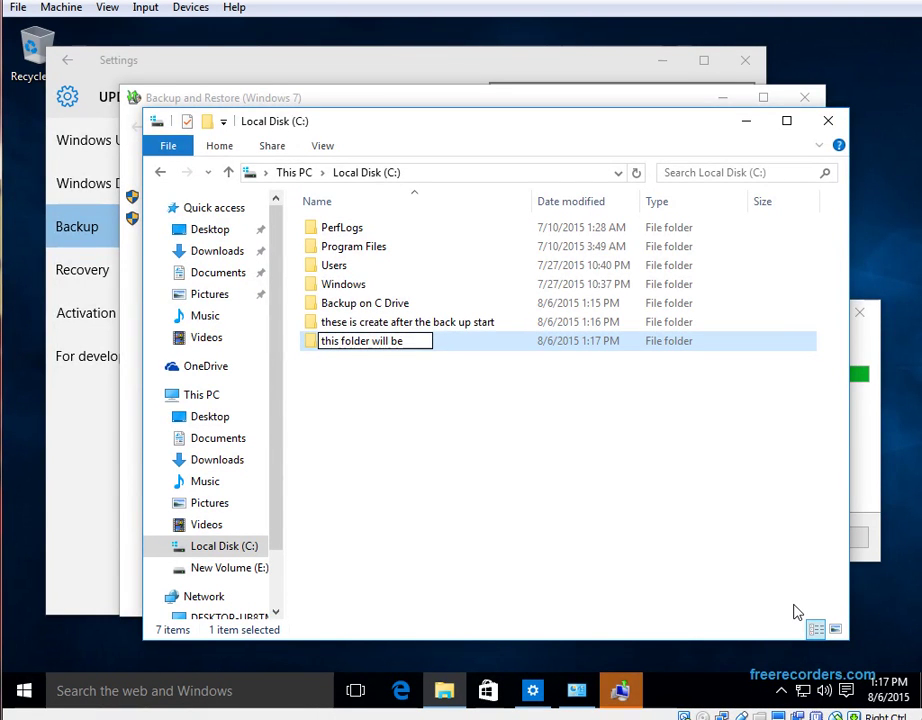
pyautogui.write('s')
pyautogui.press('BackSpace')
pyautogui.write('disappear af')
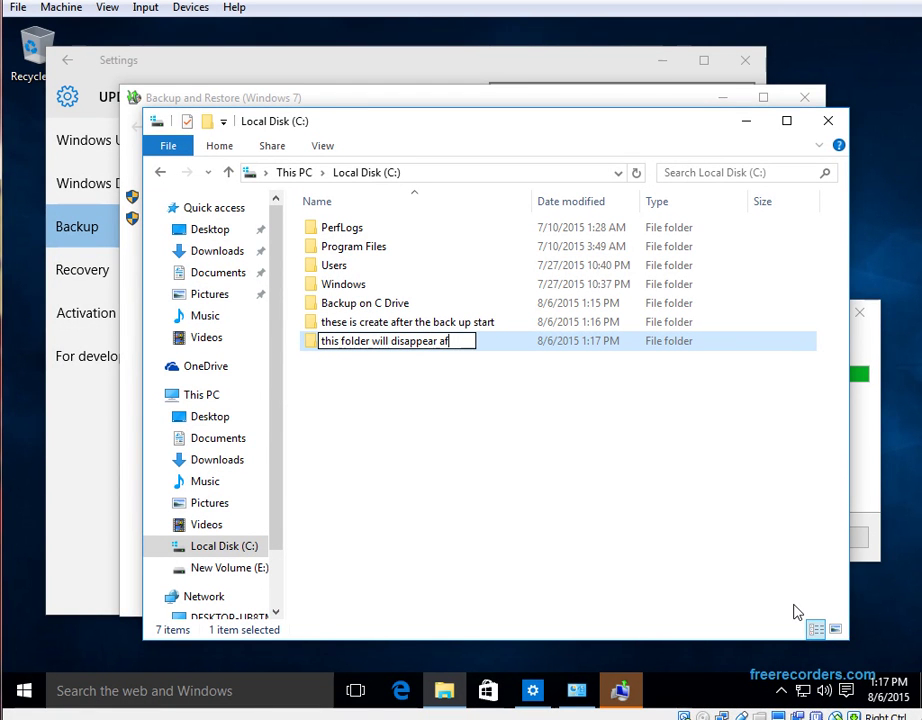
pyautogui.write('ter the system r')
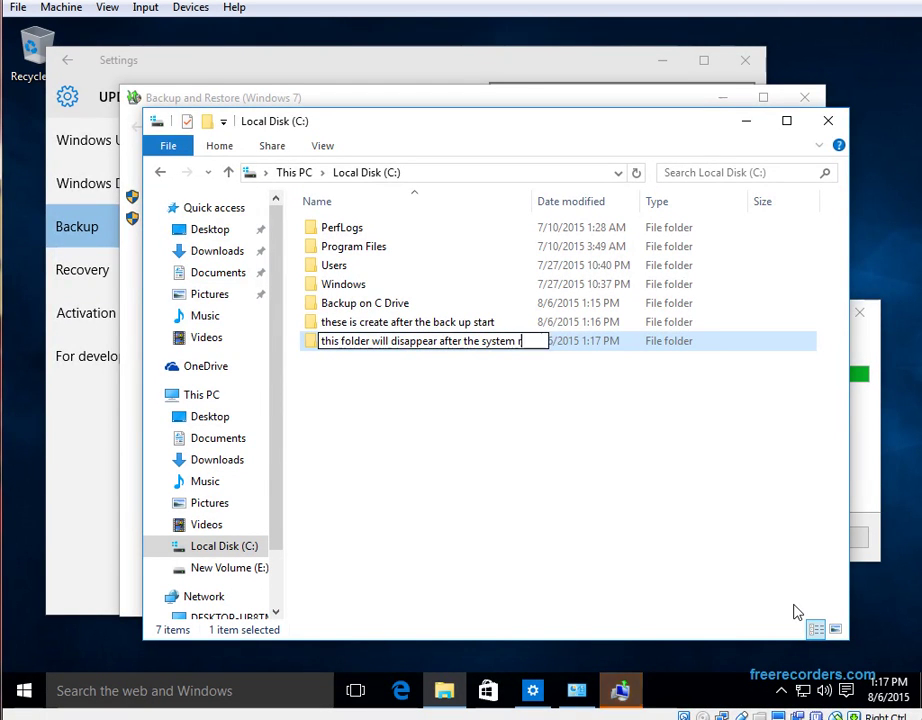
pyautogui.write('estore')
pyautogui.press('Return')
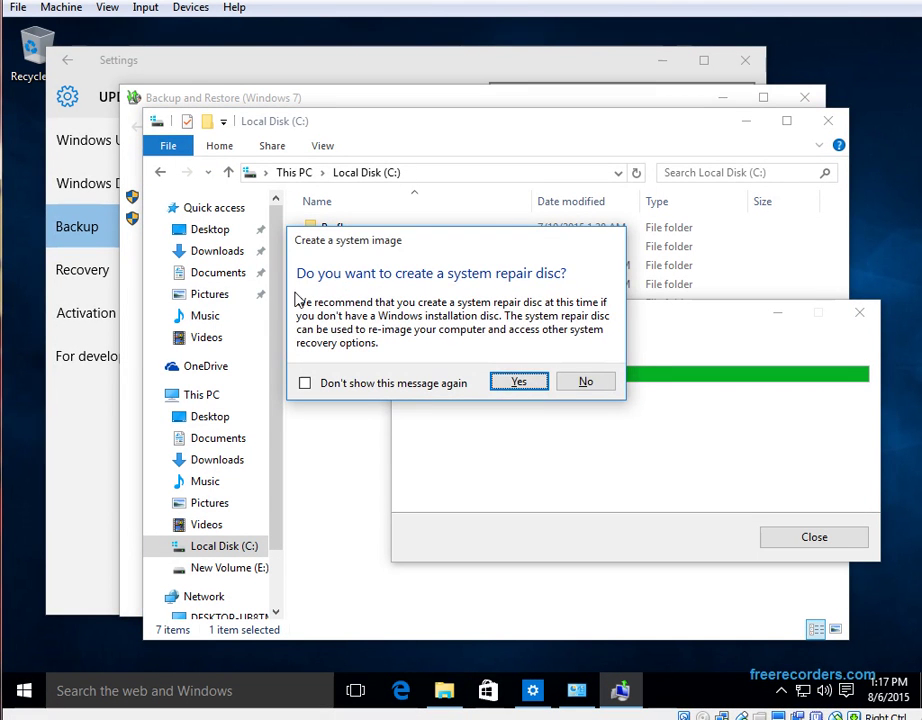
# Decline the system repair disc and close the completed backup window
pyautogui.click(601, 388)
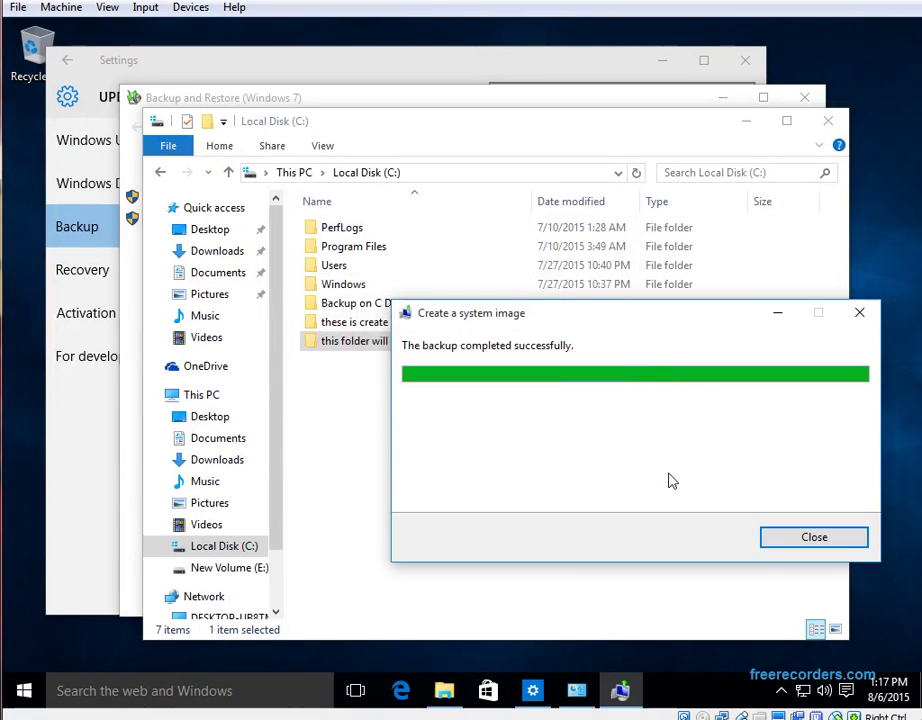
pyautogui.click(840, 543)
pyautogui.click(420, 440)
# Cut the WindowsImageBackup folder from inside 'Backup on C Drive'
pyautogui.click(338, 303)
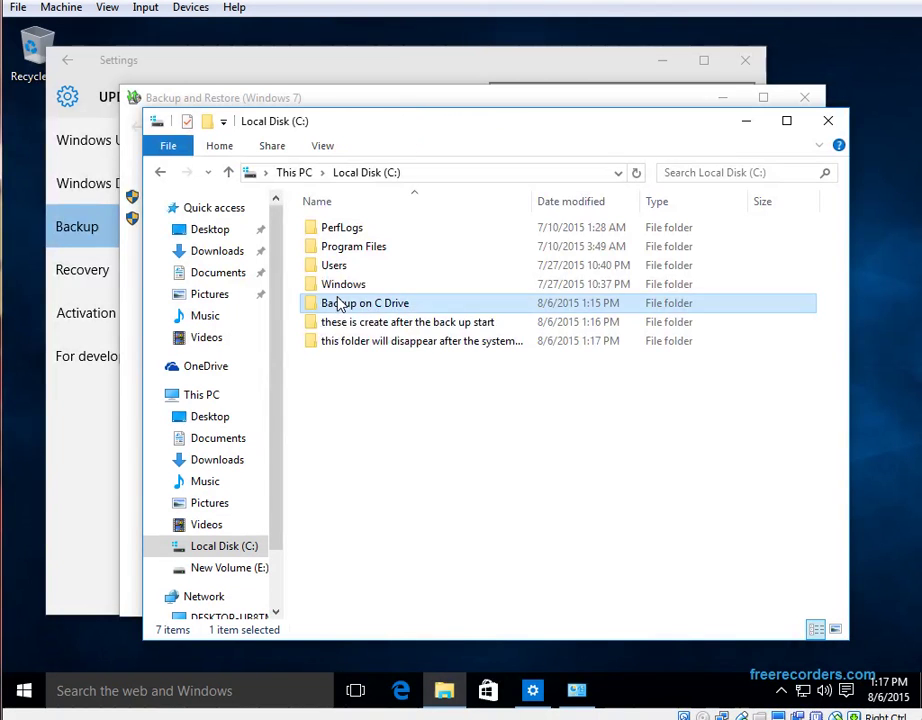
pyautogui.doubleClick(338, 303)
pyautogui.click(378, 238)
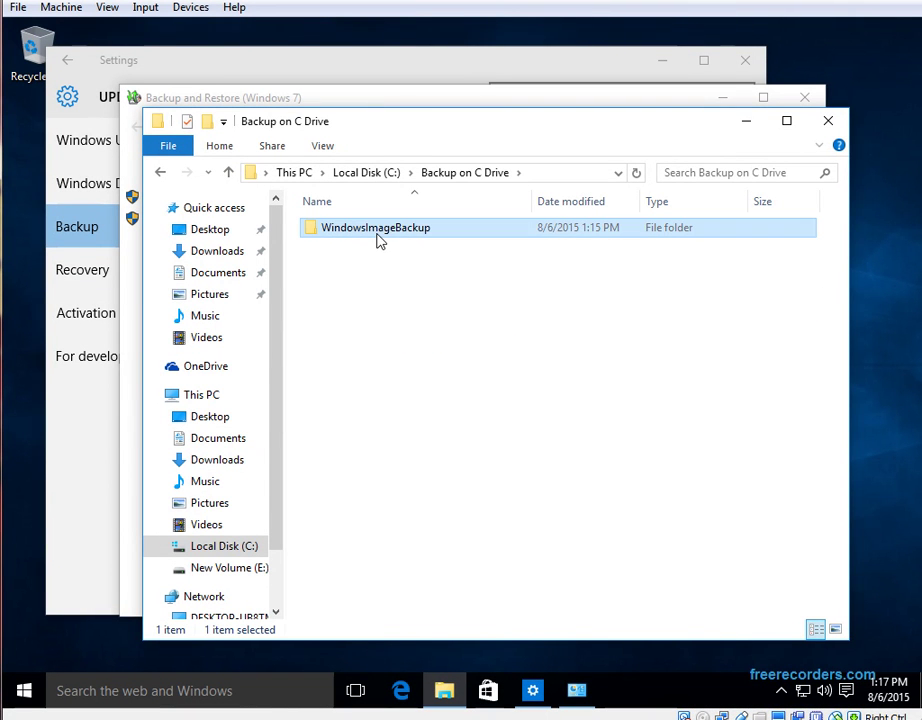
pyautogui.rightClick(378, 238)
pyautogui.click(440, 428)
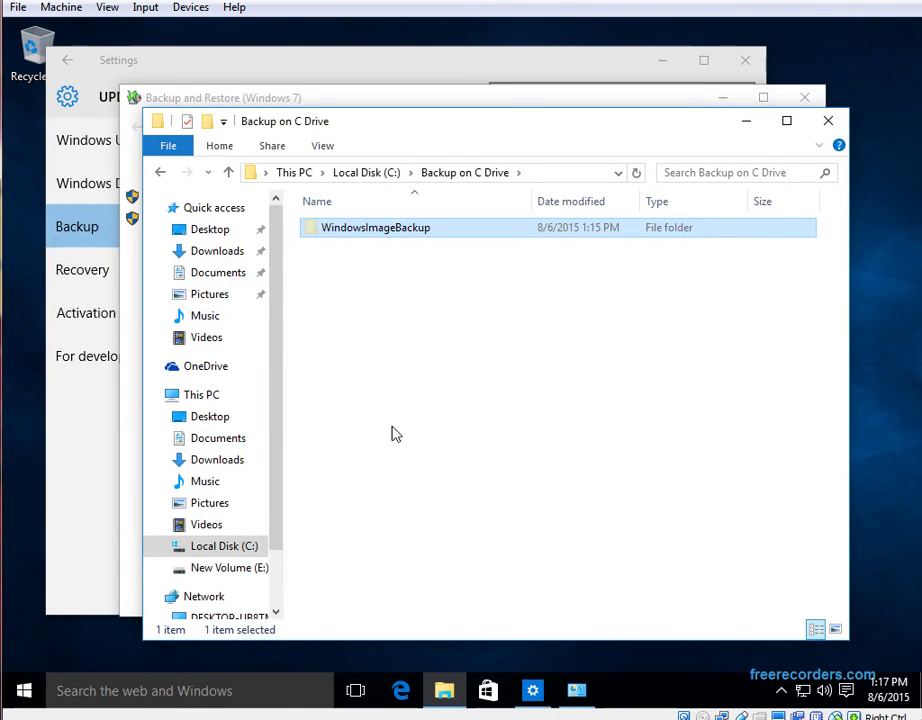
pyautogui.click(185, 578)
# Paste WindowsImageBackup into New Volume (E:), granting administrator permission and showing details
pyautogui.rightClick(426, 329)
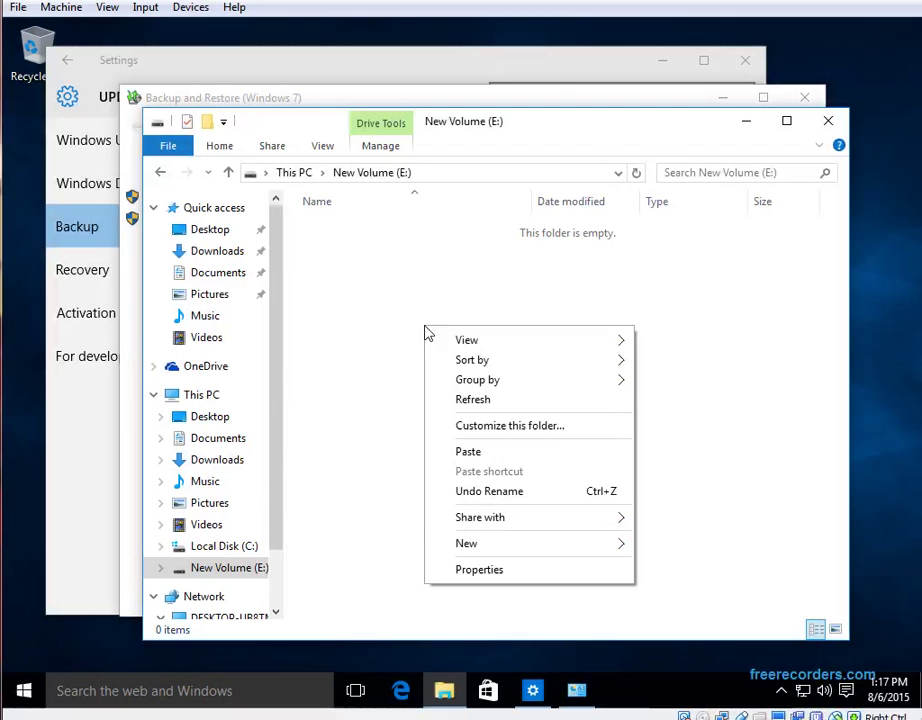
pyautogui.click(509, 457)
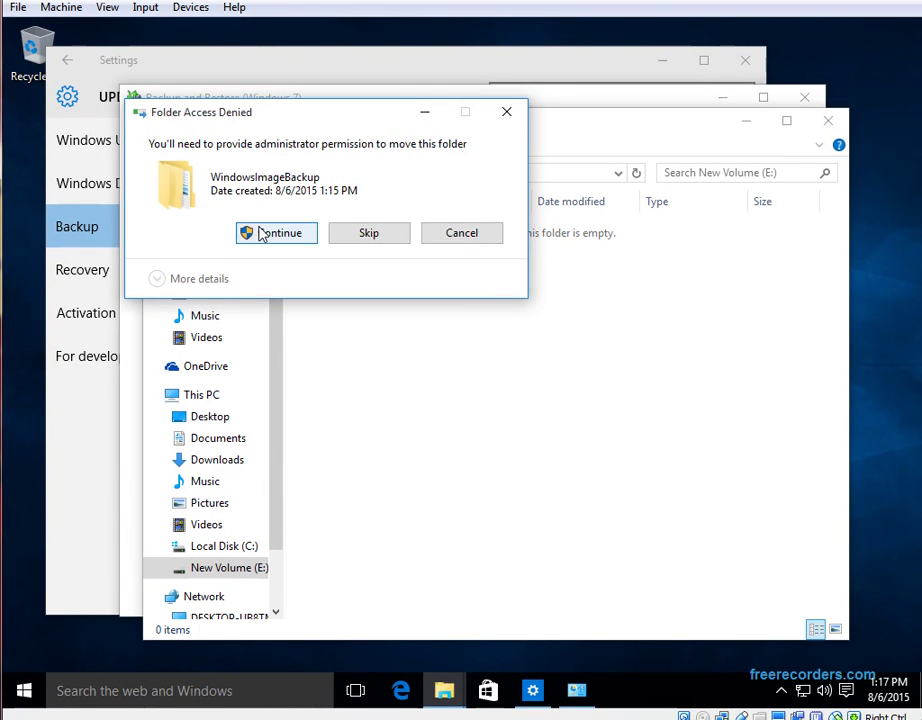
pyautogui.click(262, 232)
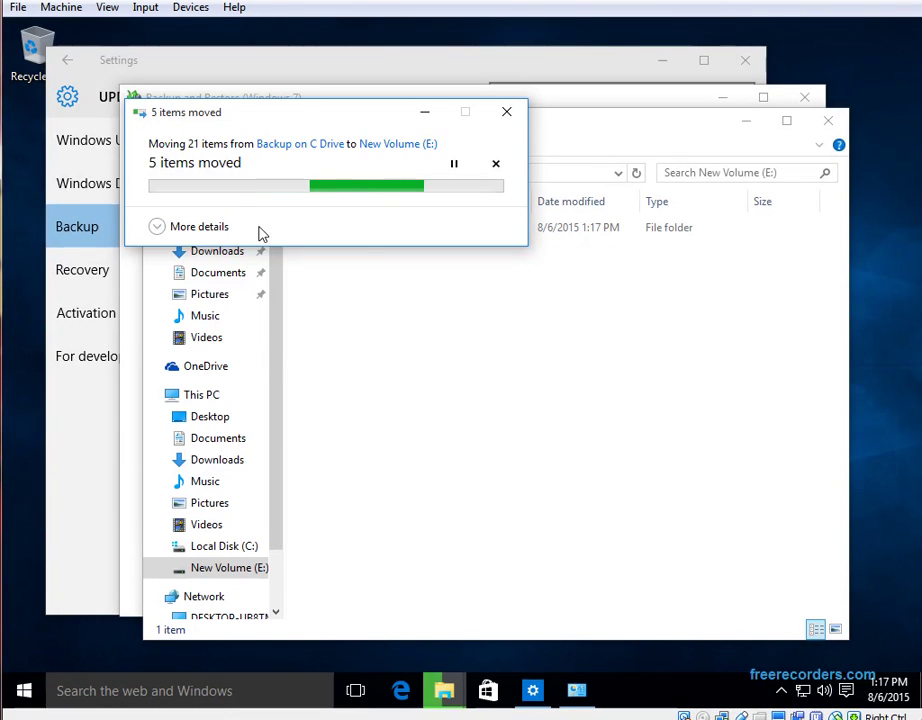
pyautogui.click(196, 230)
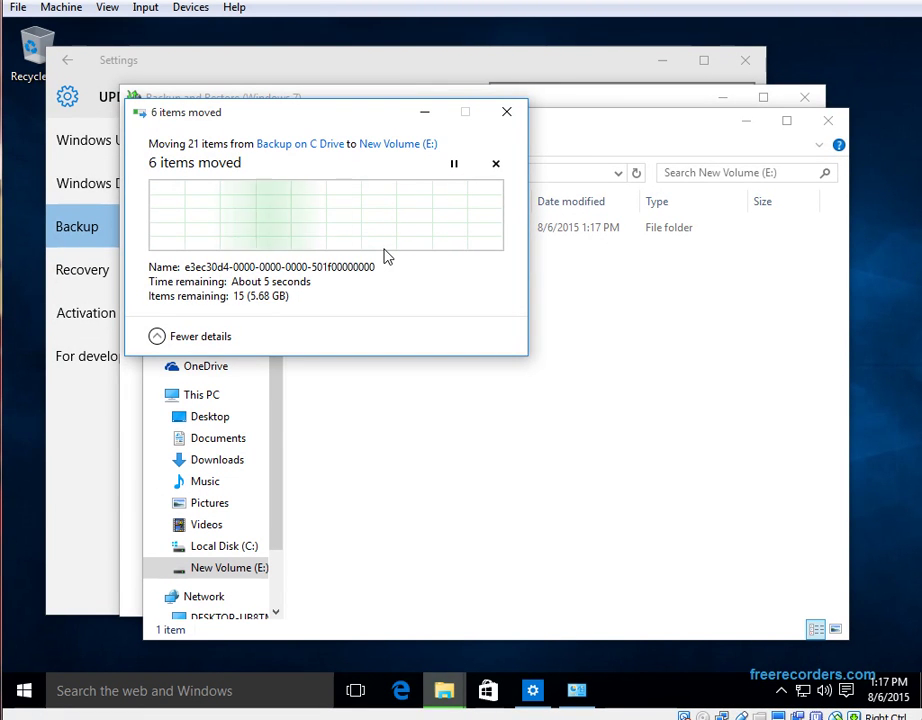
# Create E: folders 'need to copy the backup to the root file' and 'of another drive for it to be able to restore'
pyautogui.click(397, 442)
pyautogui.rightClick(397, 442)
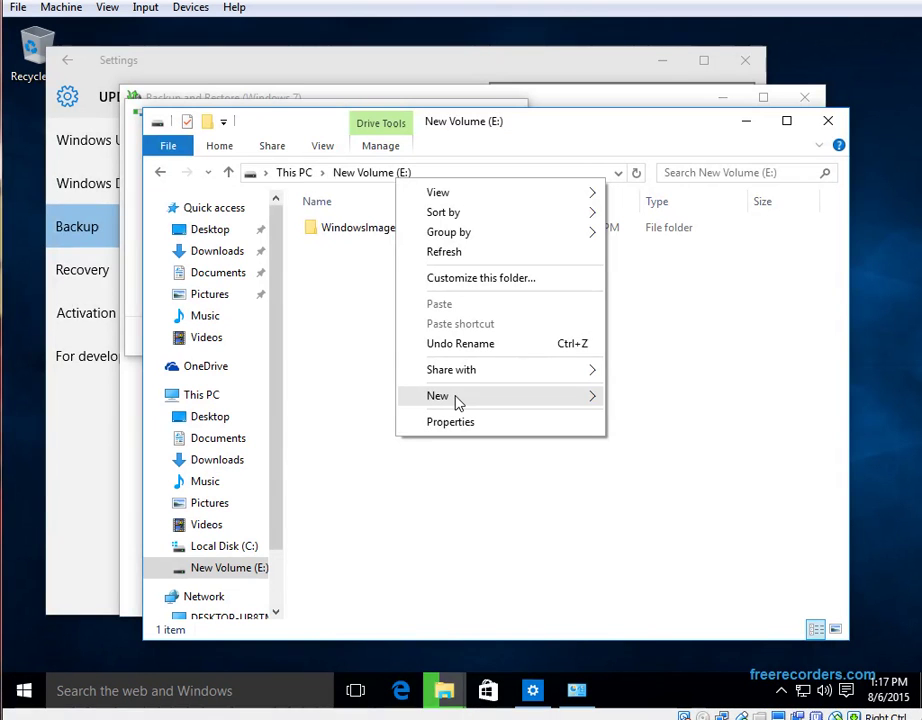
pyautogui.moveTo(457, 403)
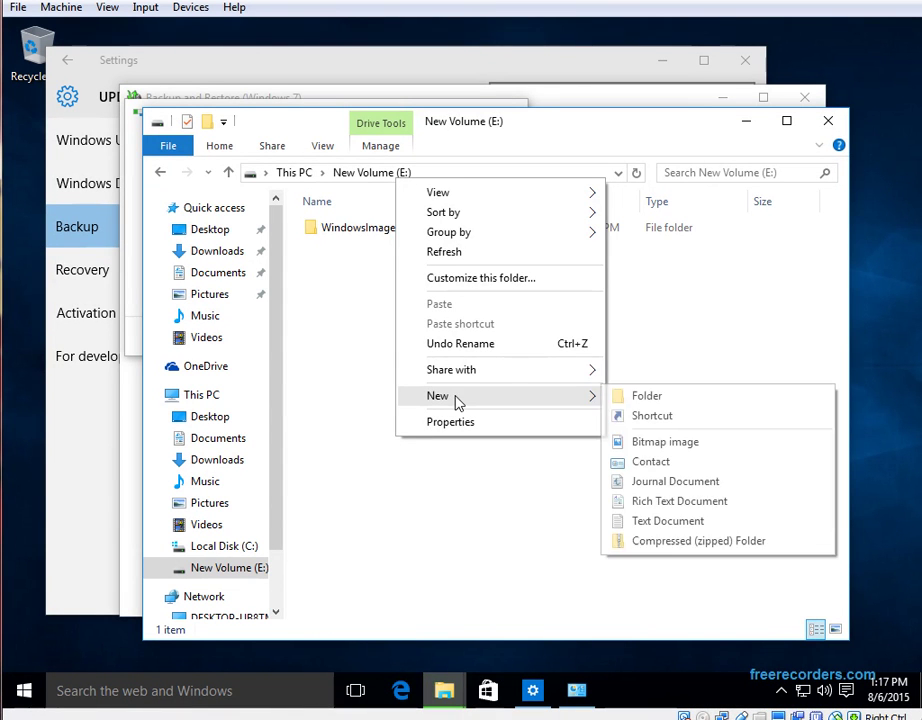
pyautogui.click(779, 410)
pyautogui.write('need to ')
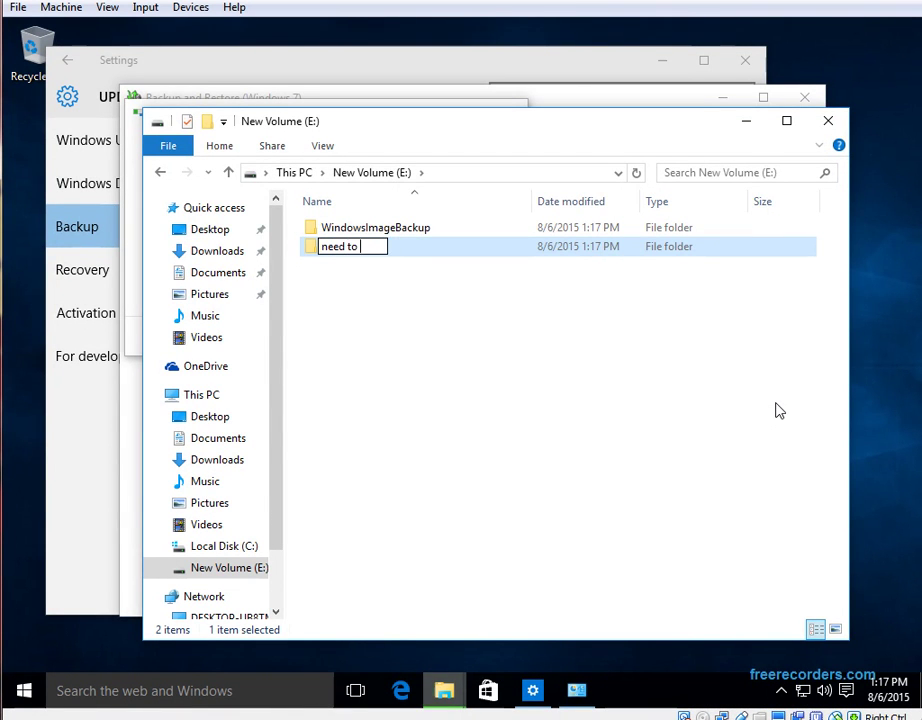
pyautogui.write('copy the')
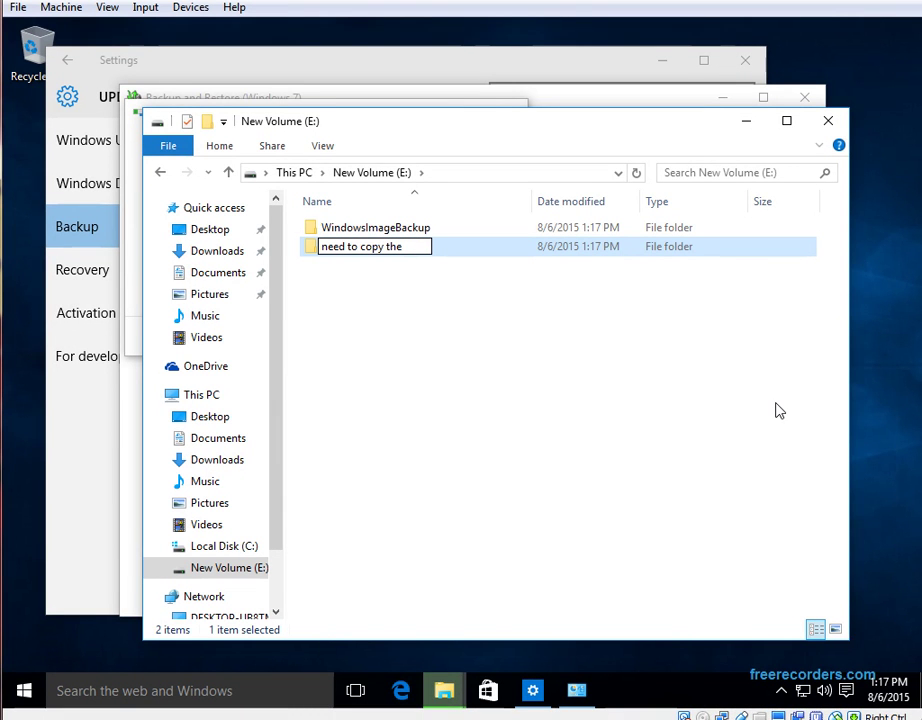
pyautogui.write(' ba')
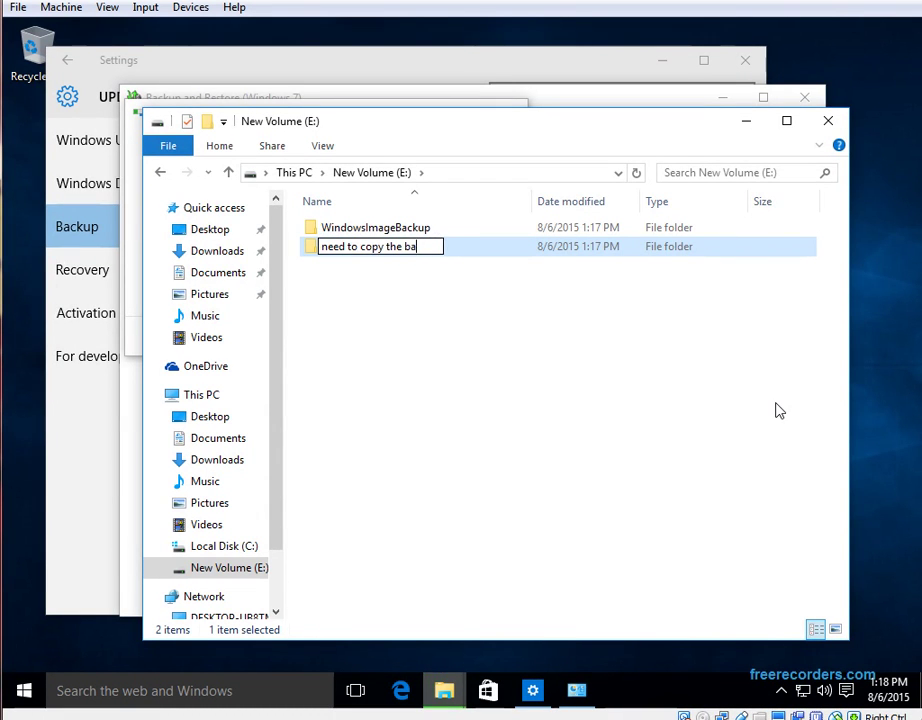
pyautogui.write('ckup to t')
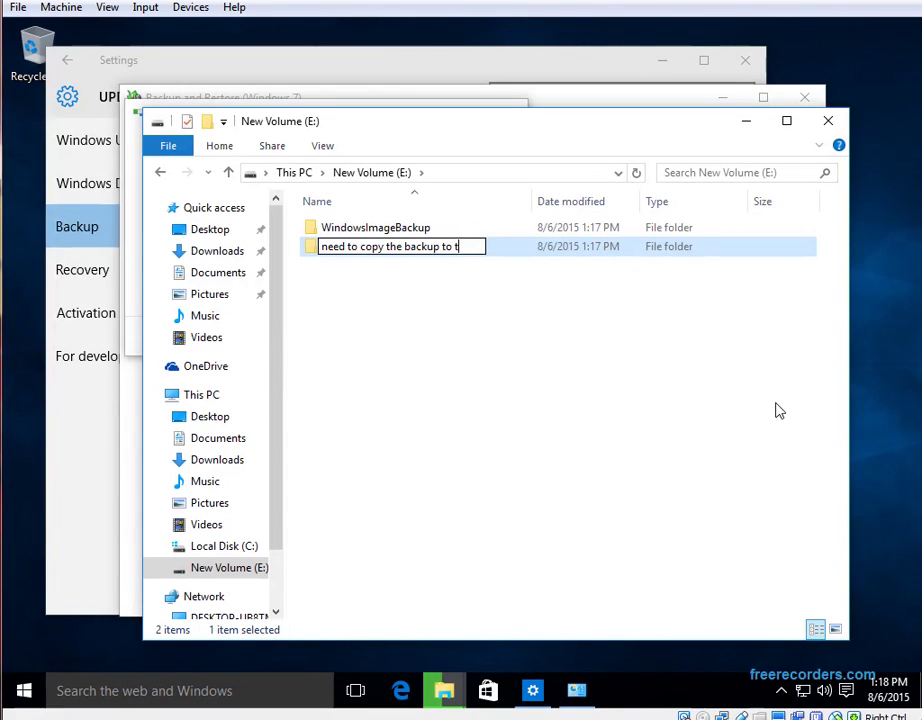
pyautogui.write('he root ')
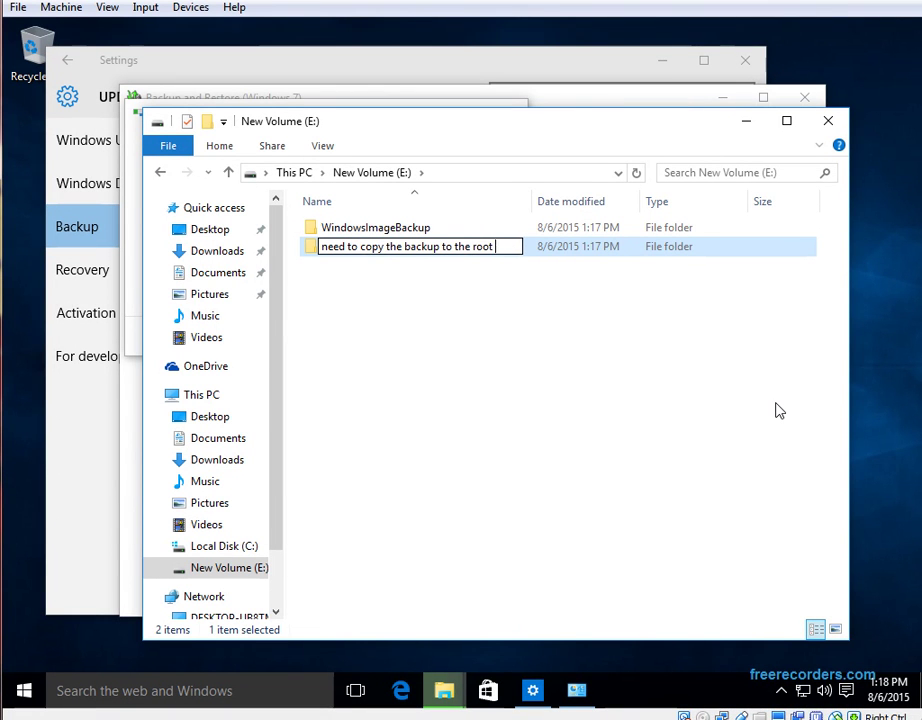
pyautogui.write('file')
pyautogui.press('Return')
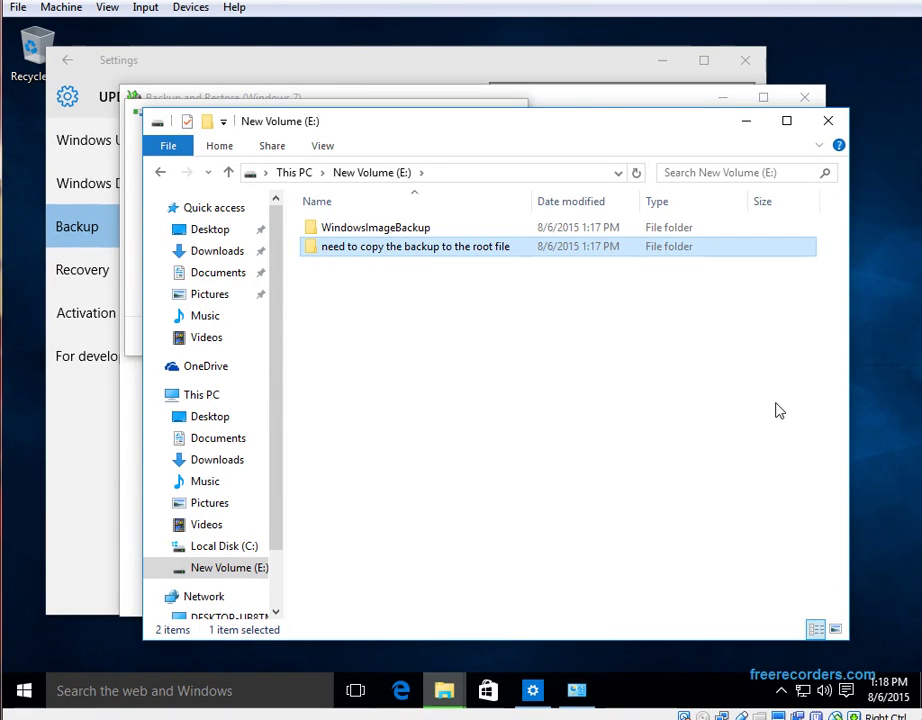
pyautogui.click(335, 229)
pyautogui.click(498, 248)
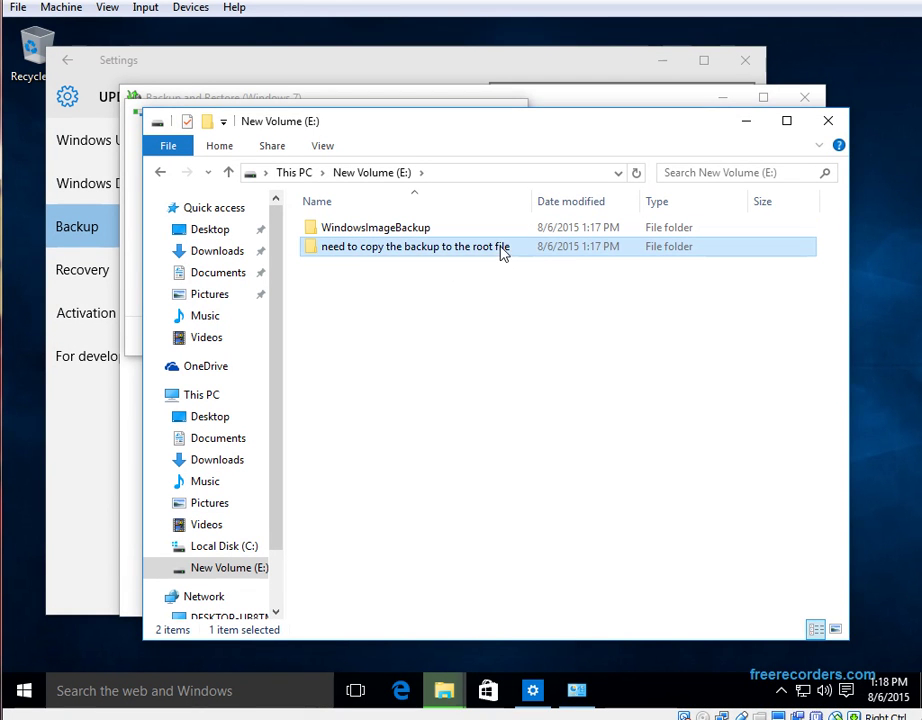
pyautogui.rightClick(438, 302)
pyautogui.moveTo(506, 531)
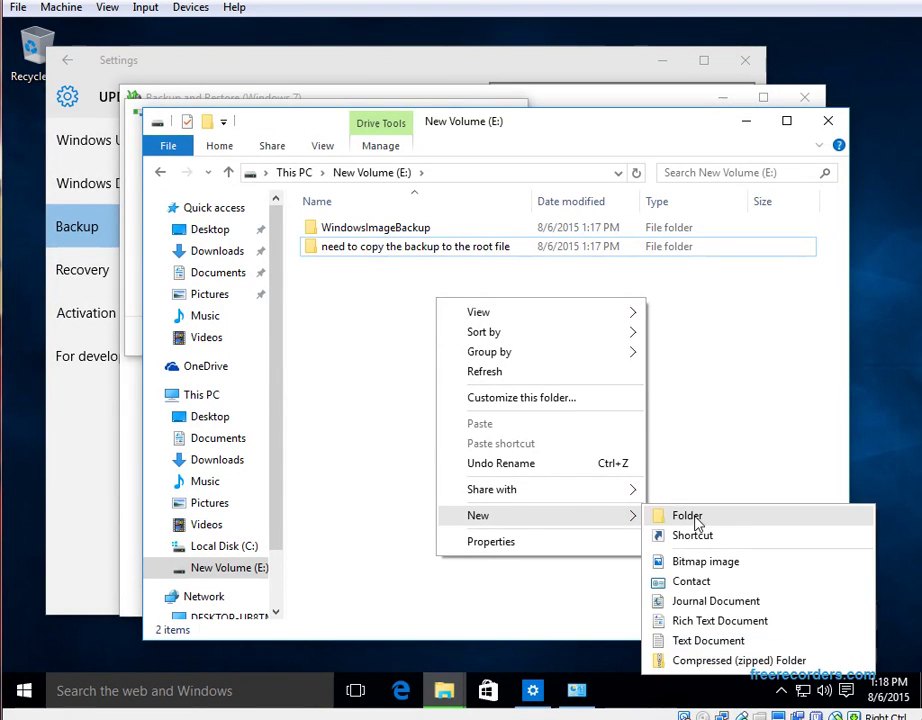
pyautogui.click(656, 517)
pyautogui.write('of an')
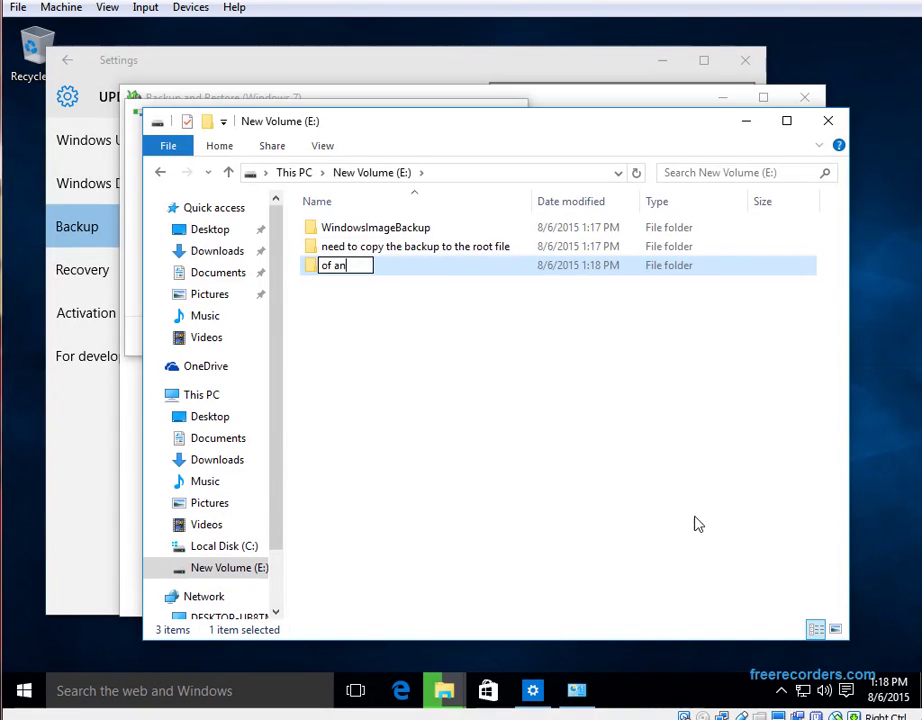
pyautogui.write('other drive ')
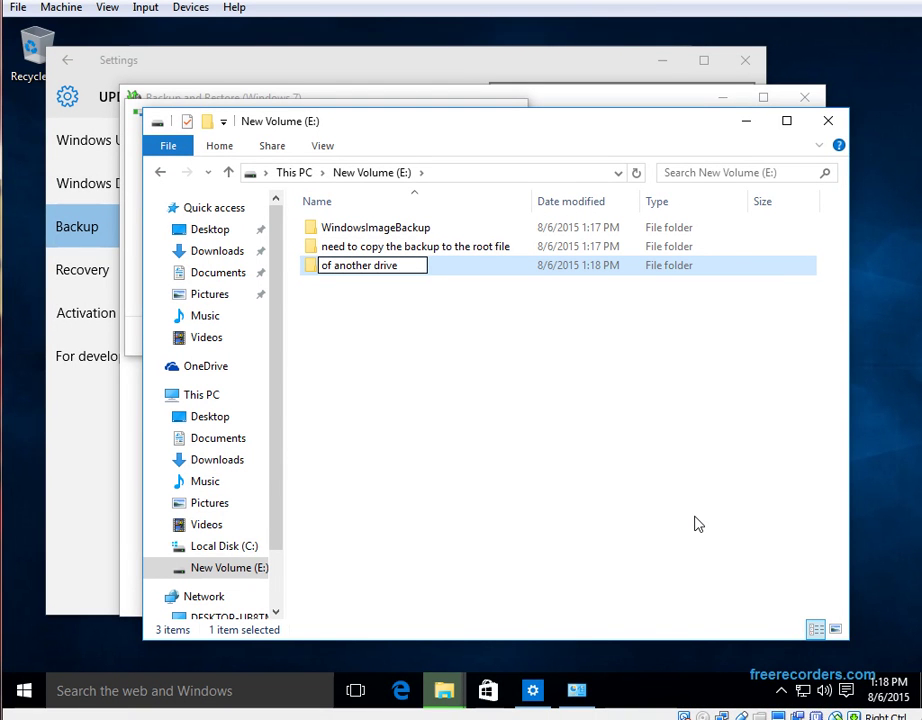
pyautogui.write('for it to be ')
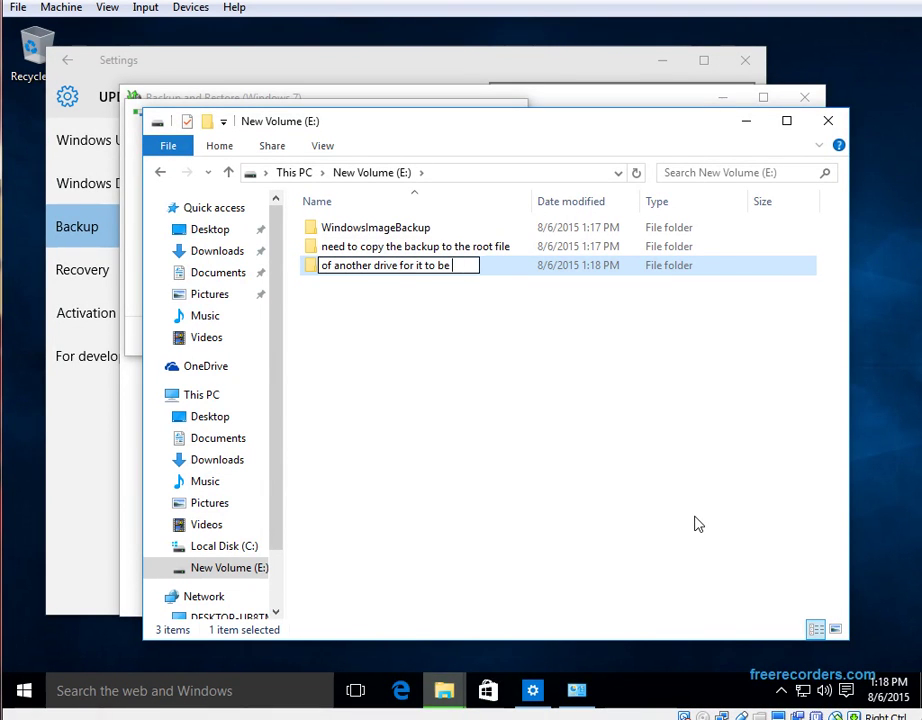
pyautogui.write('able to restore')
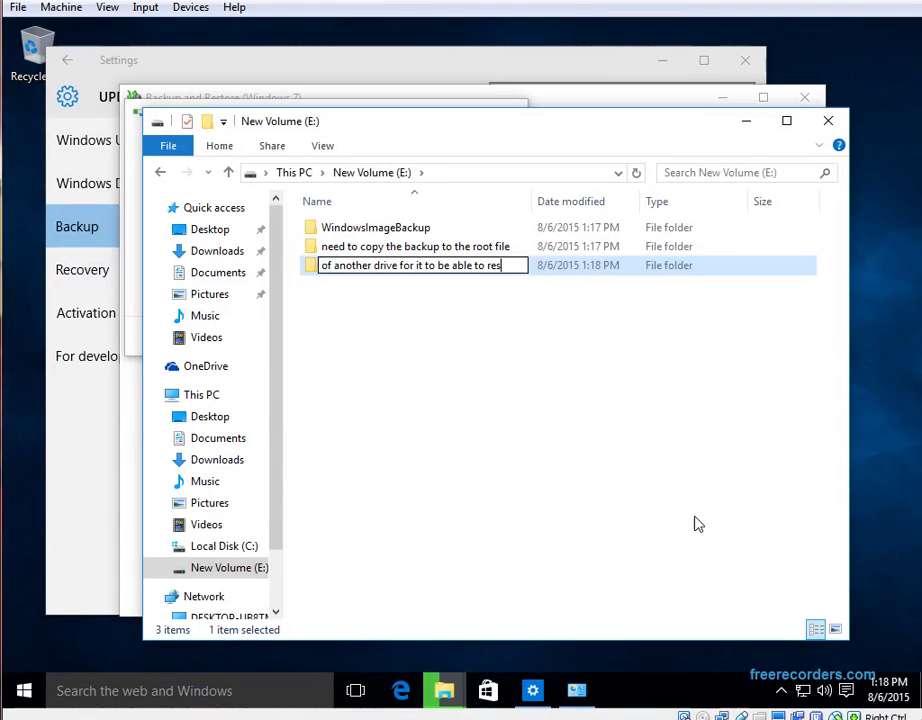
pyautogui.press('Return')
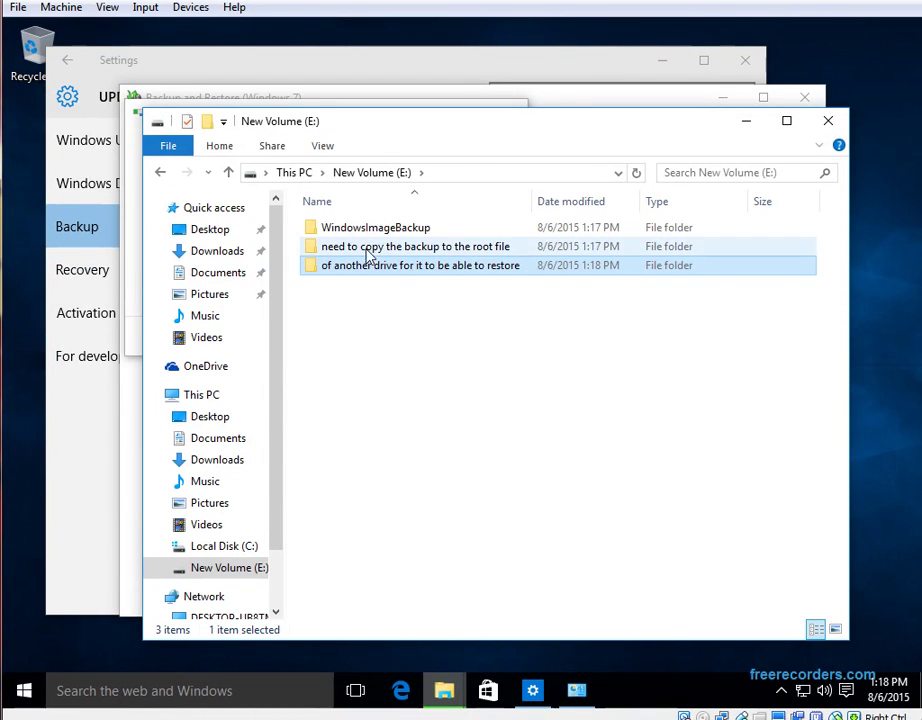
# Add E: folders 'since saonly backup c drive' and 'these folders wont be delete when resororing the imag'
pyautogui.click(493, 381)
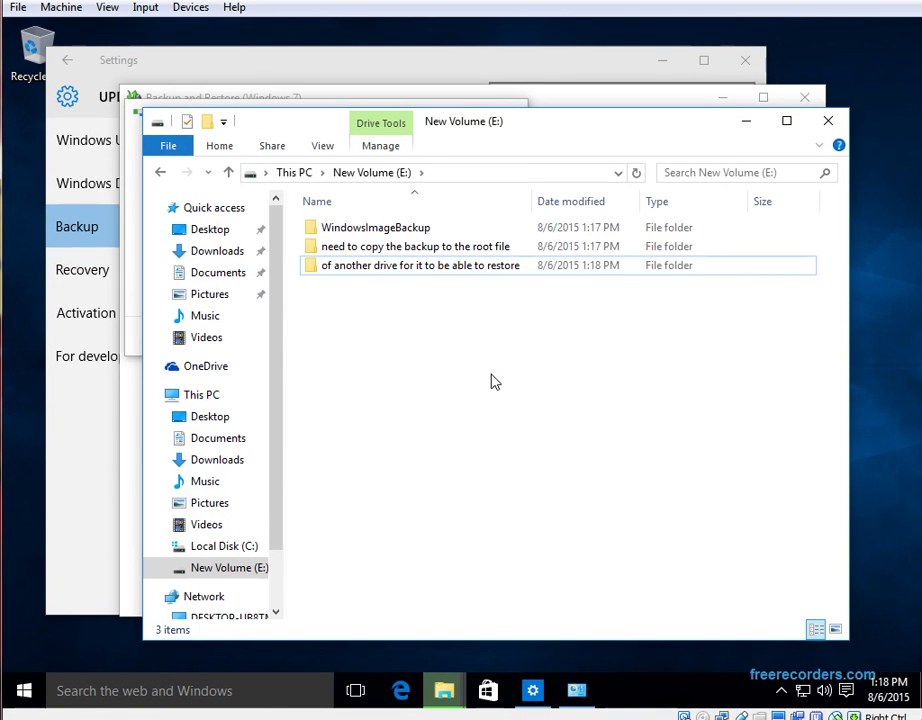
pyautogui.rightClick(379, 331)
pyautogui.moveTo(541, 552)
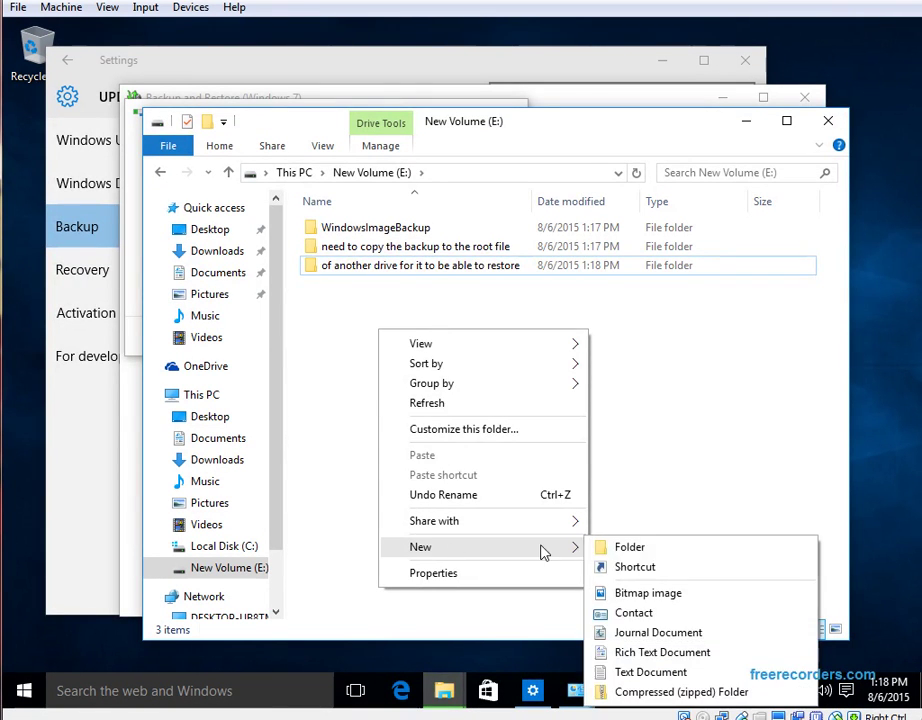
pyautogui.click(650, 550)
pyautogui.write('sinc')
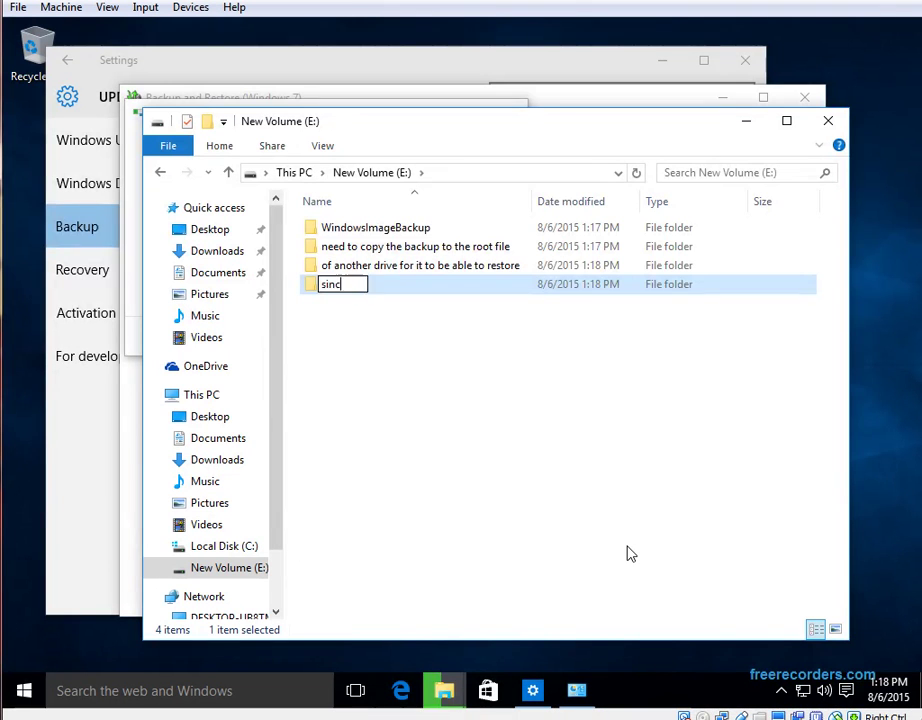
pyautogui.write('e sa')
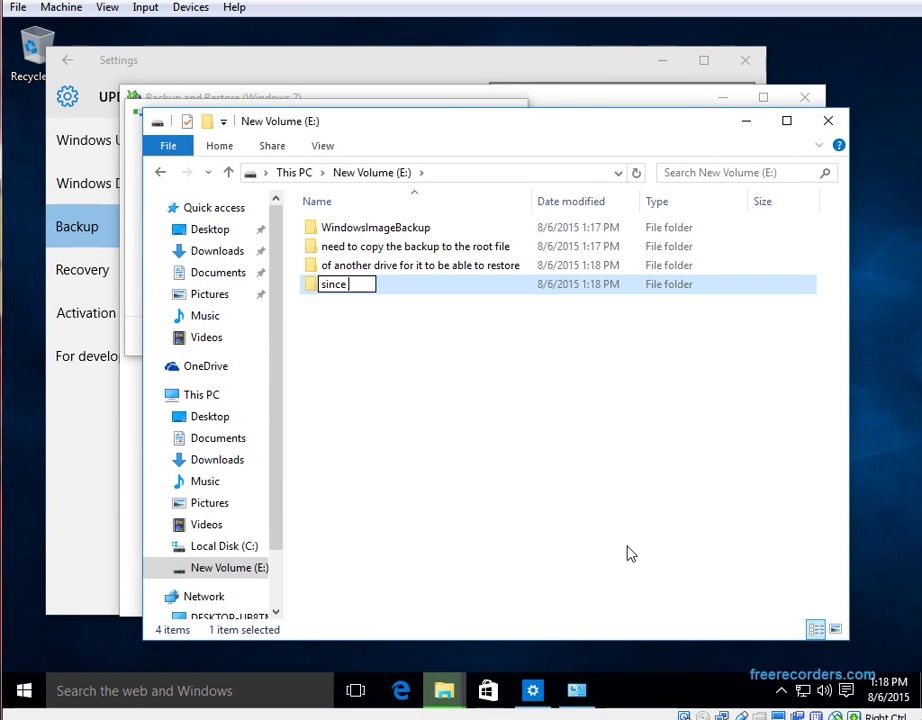
pyautogui.write('only backup ')
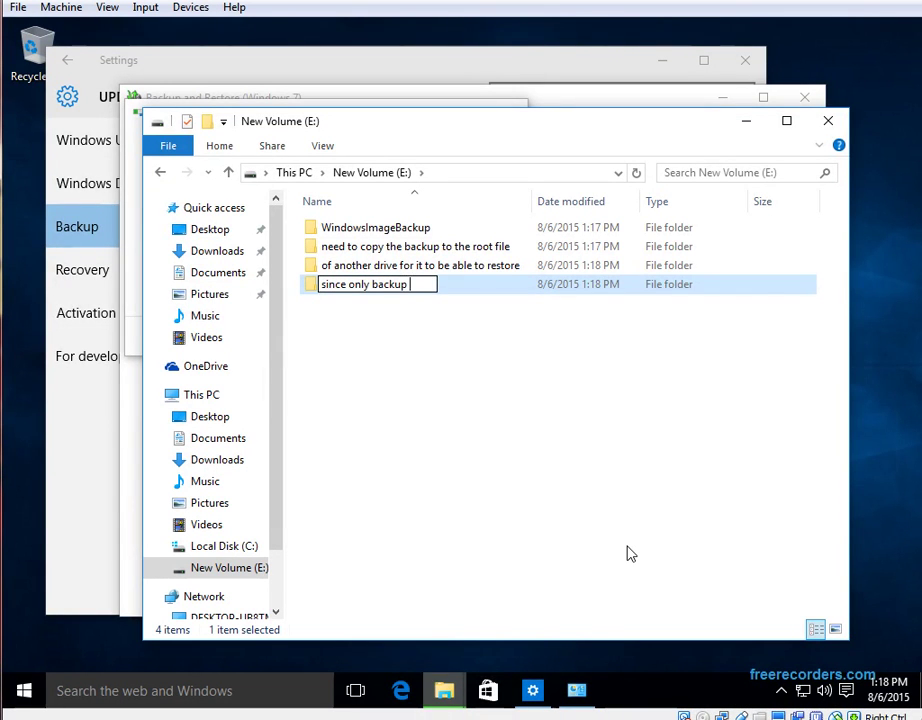
pyautogui.write('c')
pyautogui.write(' drive')
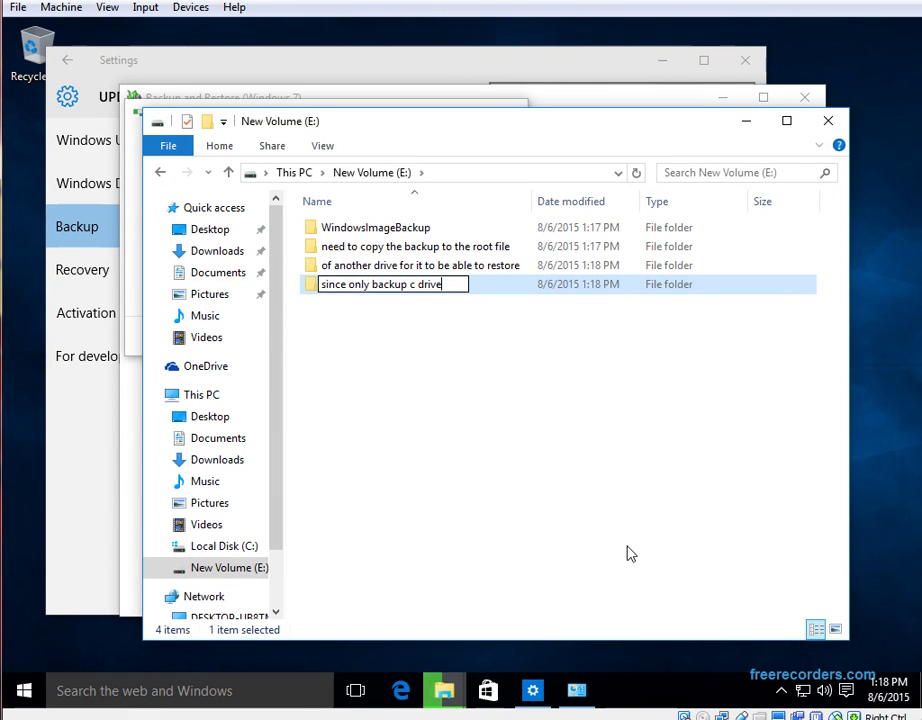
pyautogui.press('Return')
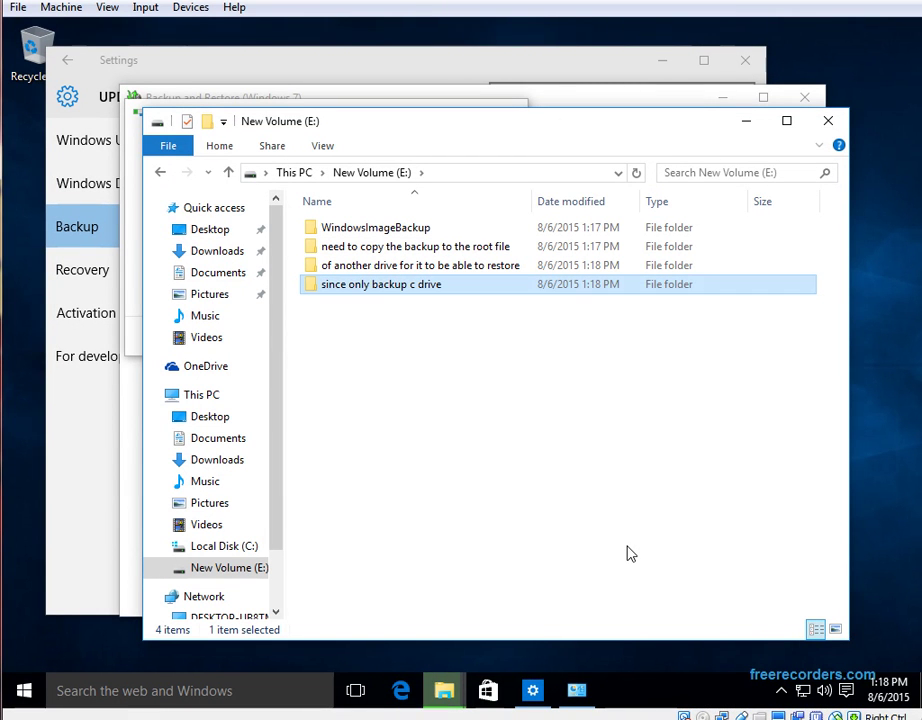
pyautogui.rightClick(516, 381)
pyautogui.moveTo(681, 591)
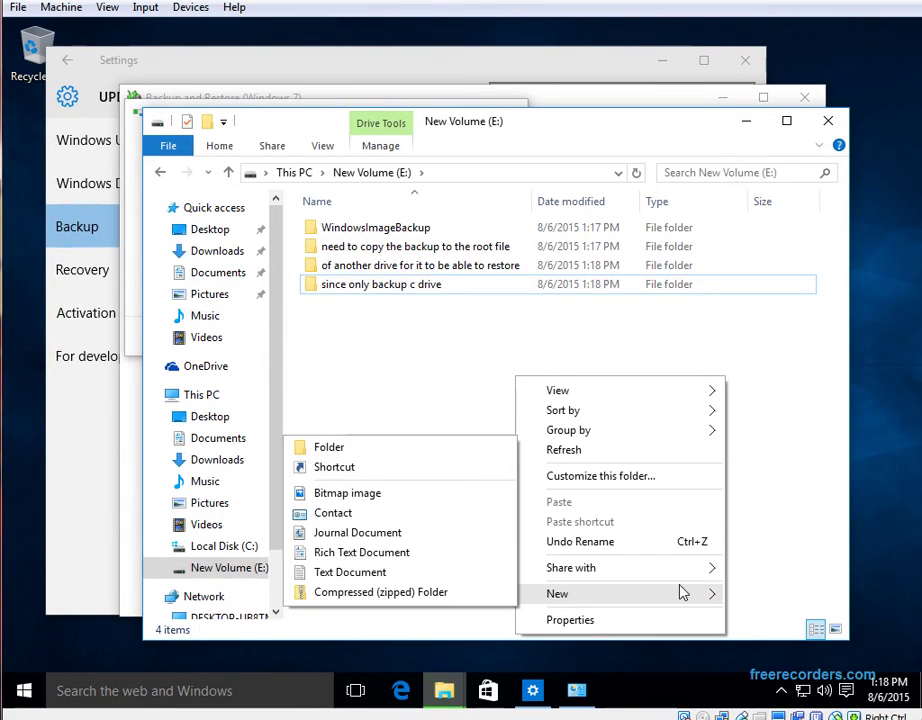
pyautogui.click(358, 505)
pyautogui.write('th')
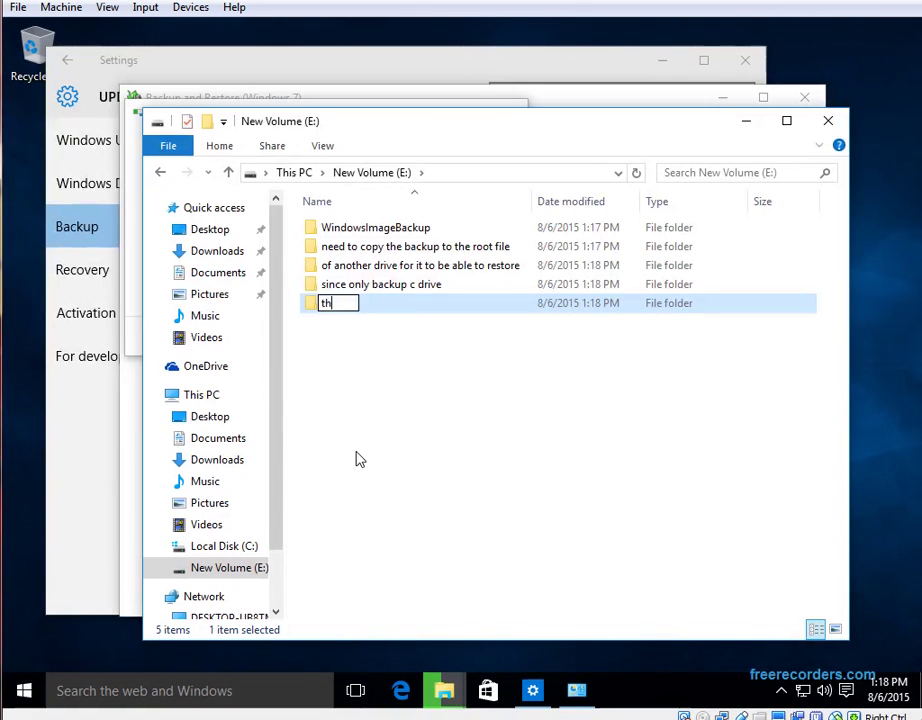
pyautogui.write('ese folders ')
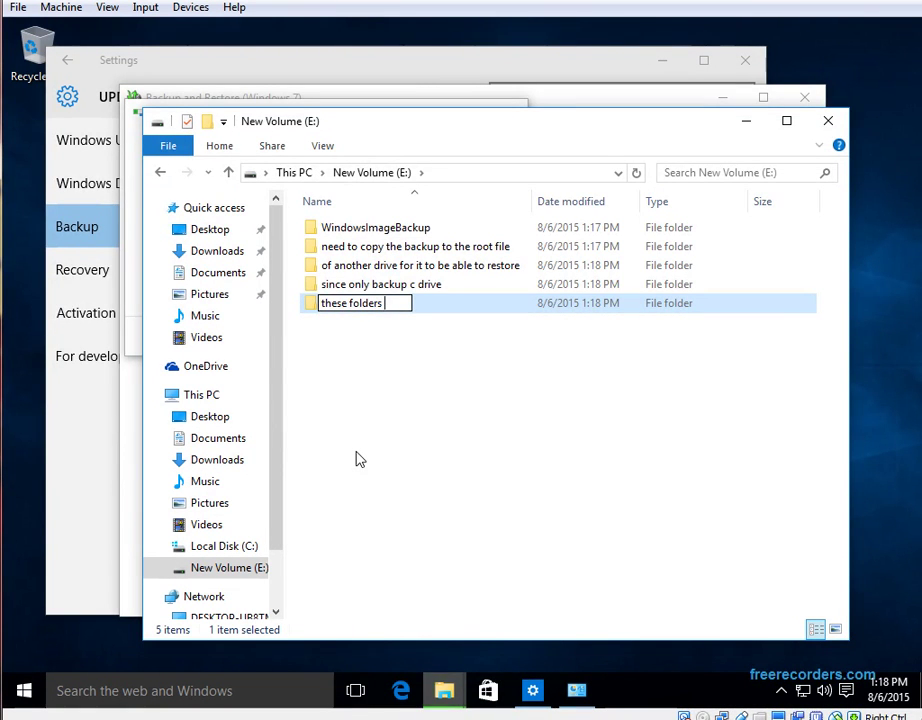
pyautogui.write('wont be ')
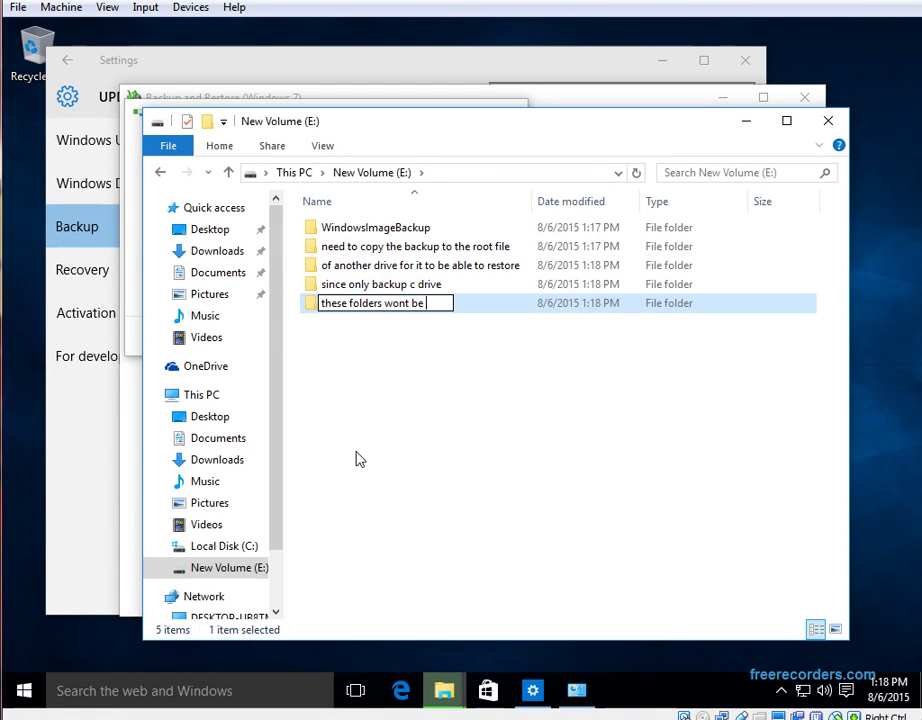
pyautogui.write('delete')
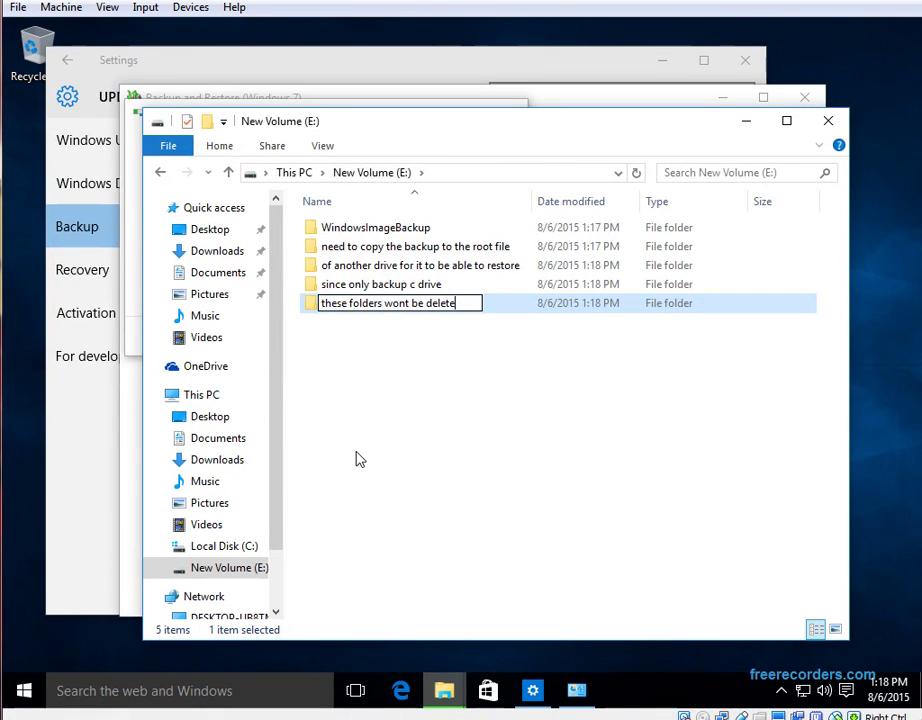
pyautogui.write(' when res')
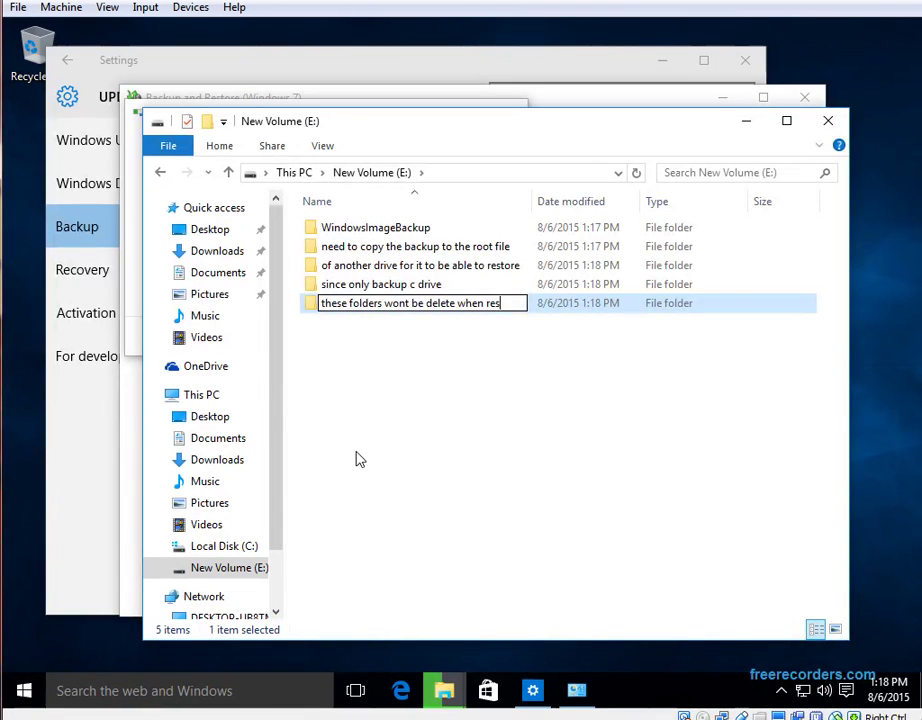
pyautogui.write('oro')
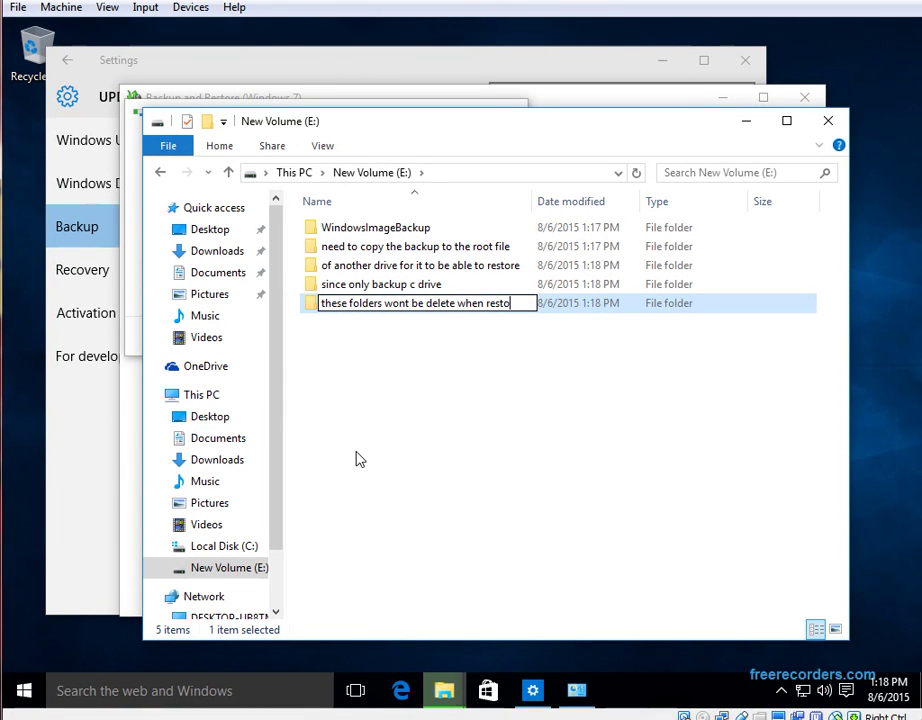
pyautogui.write('ring the imag')
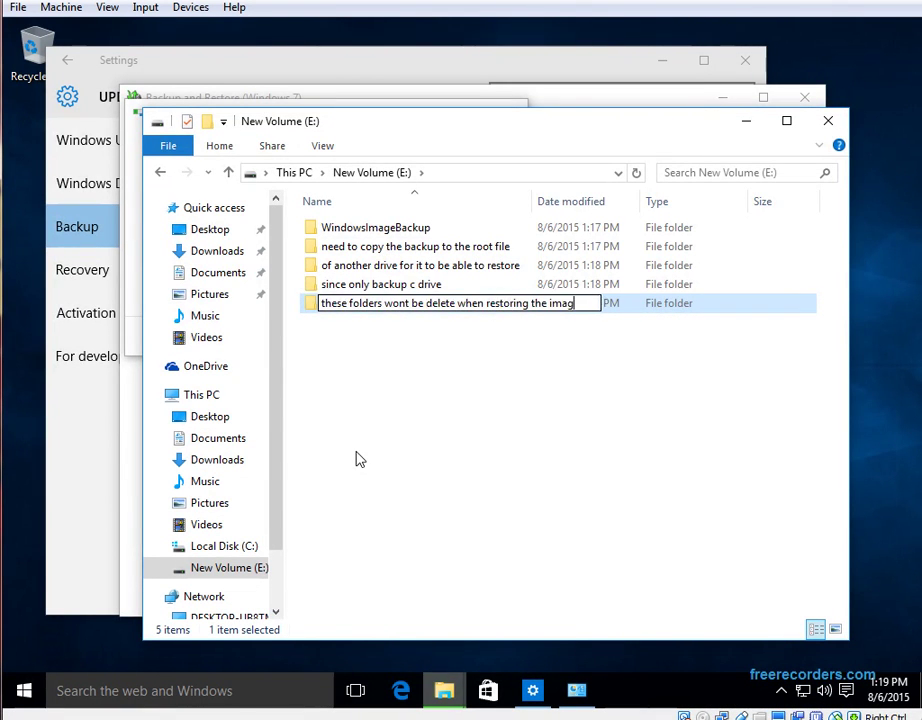
pyautogui.press('Return')
pyautogui.press('Home')
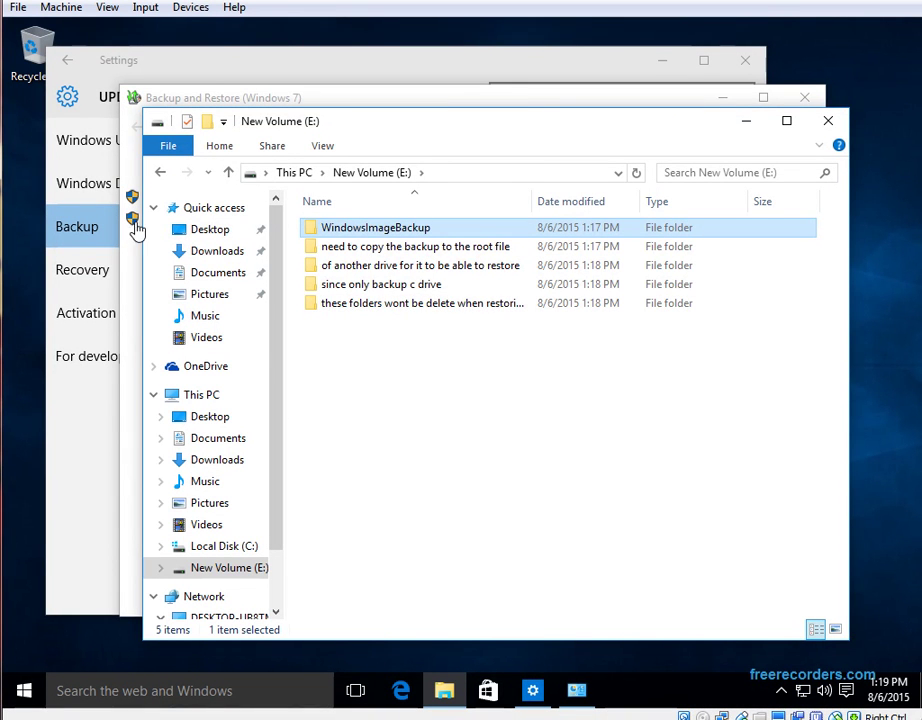
# Open WindowsImageBackup\DESKTOP-UB8TM69, then open and close Settings from Action Center
pyautogui.doubleClick(354, 229)
pyautogui.doubleClick(350, 232)
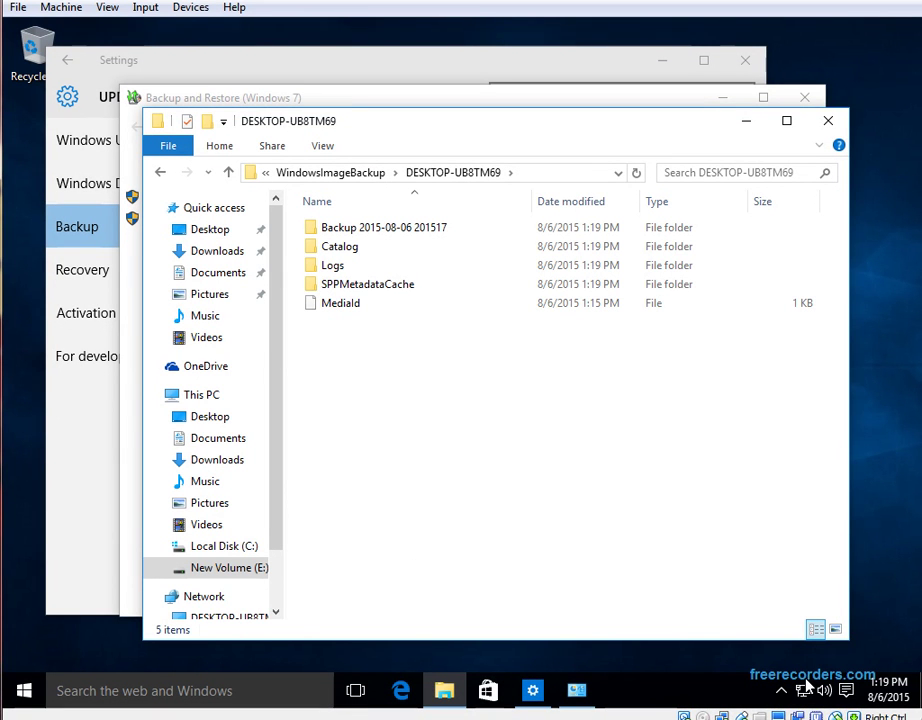
pyautogui.click(845, 693)
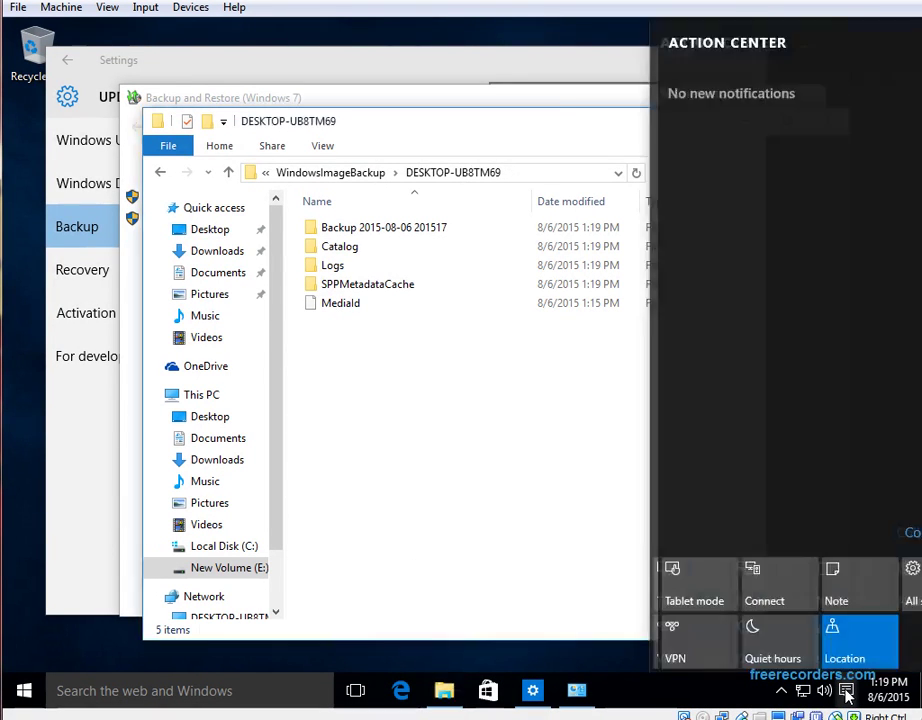
pyautogui.click(845, 695)
pyautogui.click(845, 695)
pyautogui.click(866, 597)
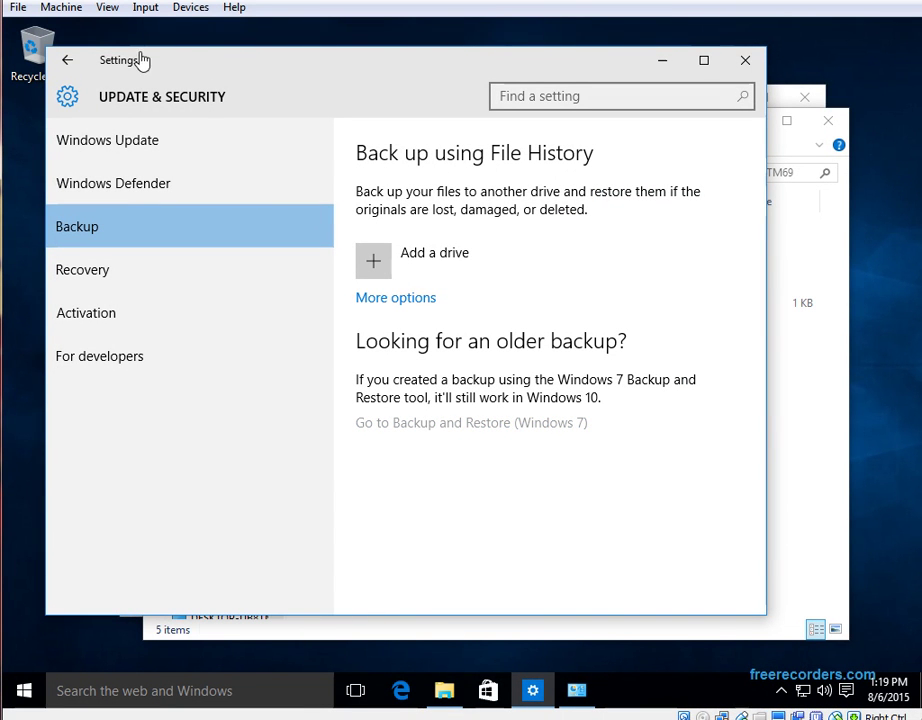
pyautogui.click(803, 401)
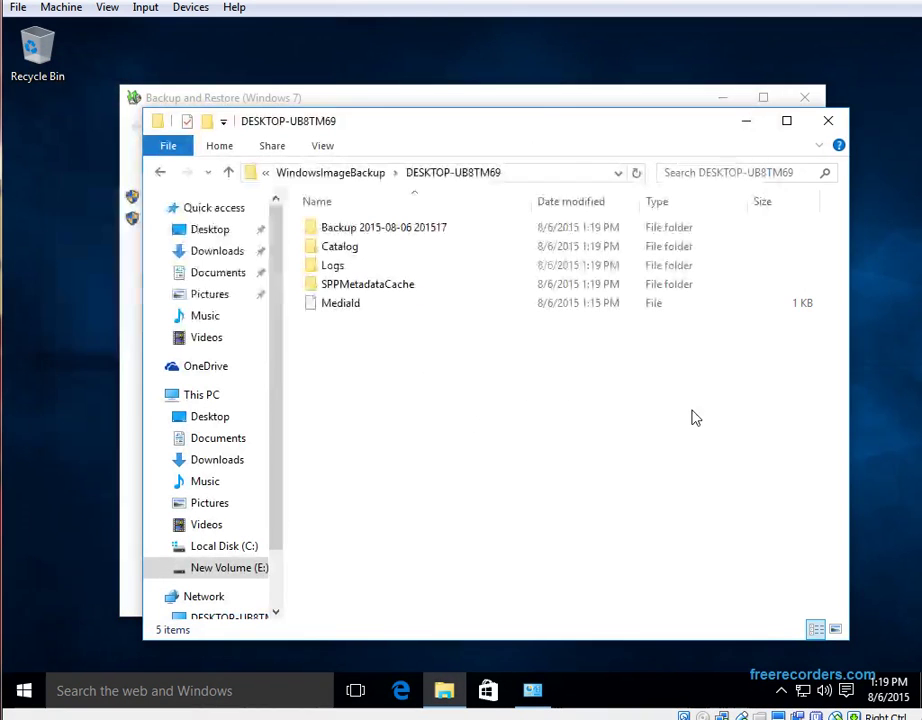
# Go to Settings > Update & security > Recovery and restart into Advanced startup
pyautogui.click(845, 690)
pyautogui.click(872, 603)
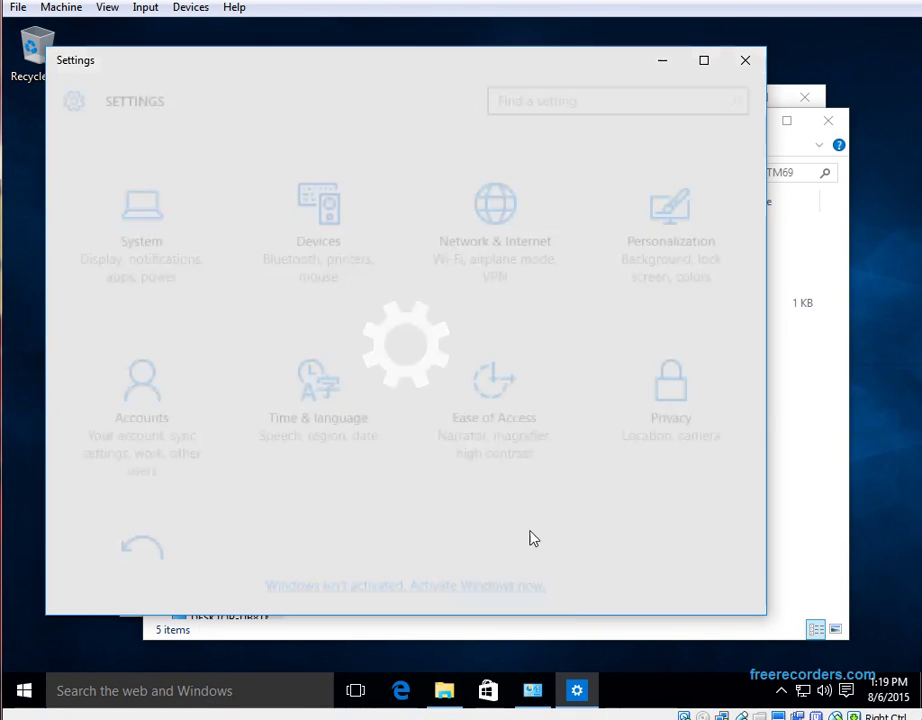
pyautogui.click(169, 521)
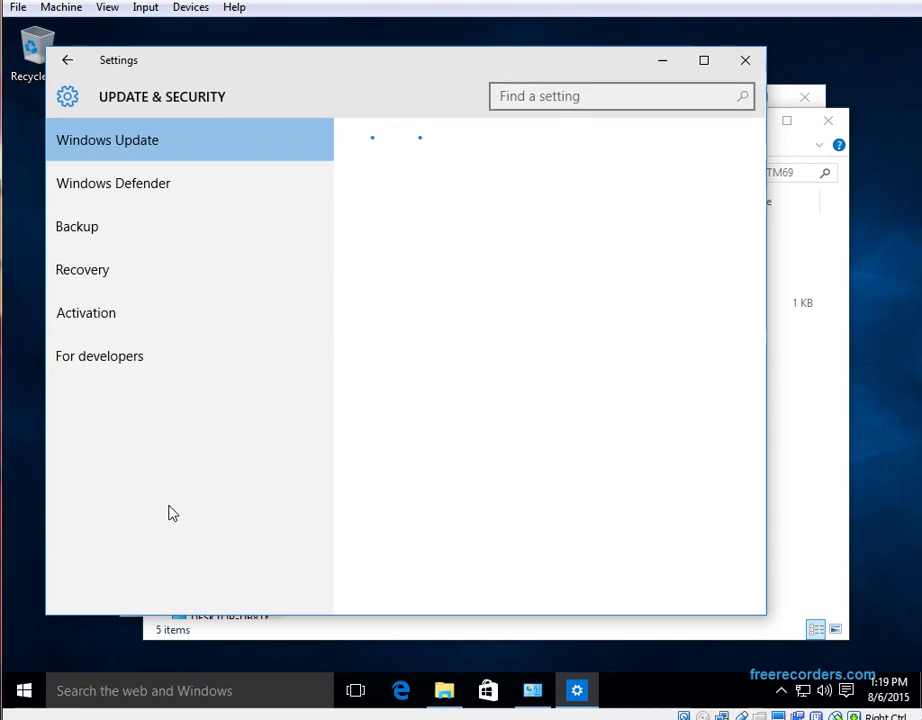
pyautogui.click(128, 282)
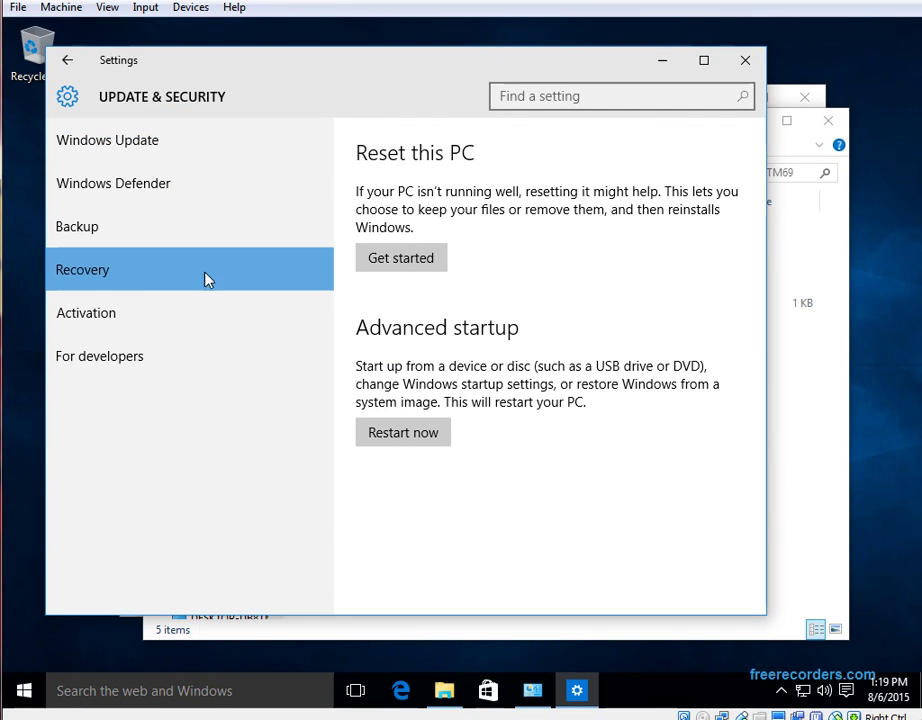
pyautogui.click(405, 434)
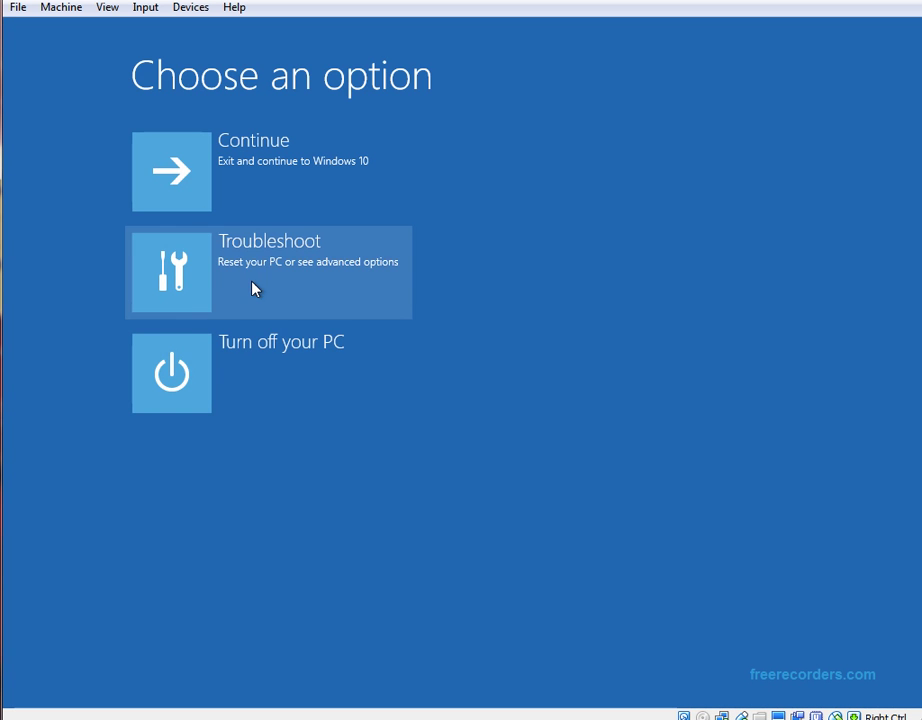
# Launch System Image Recovery from Troubleshoot > Advanced options
pyautogui.click(220, 286)
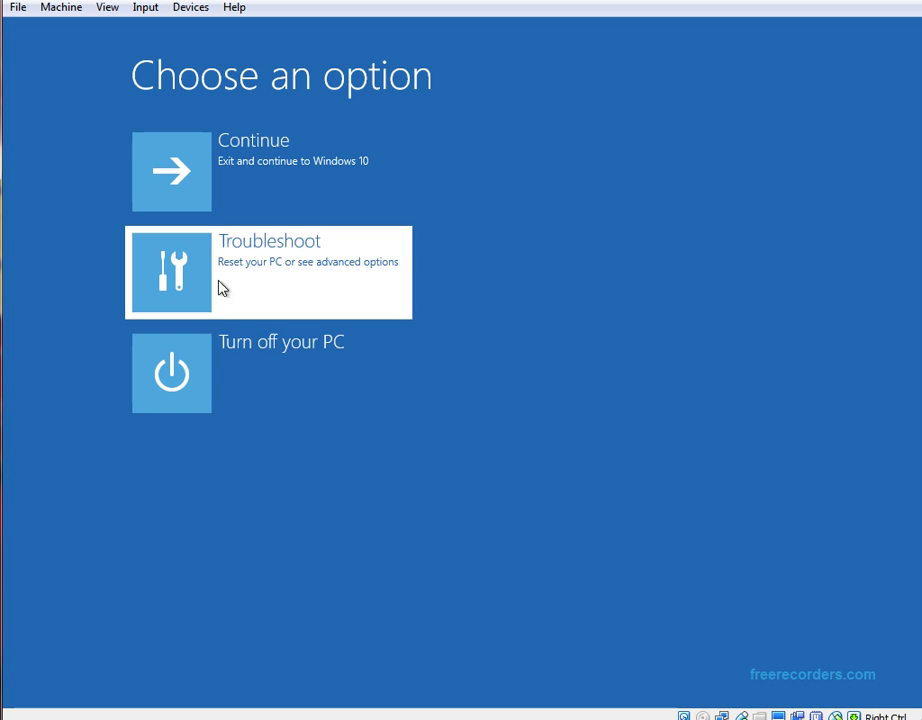
pyautogui.click(280, 282)
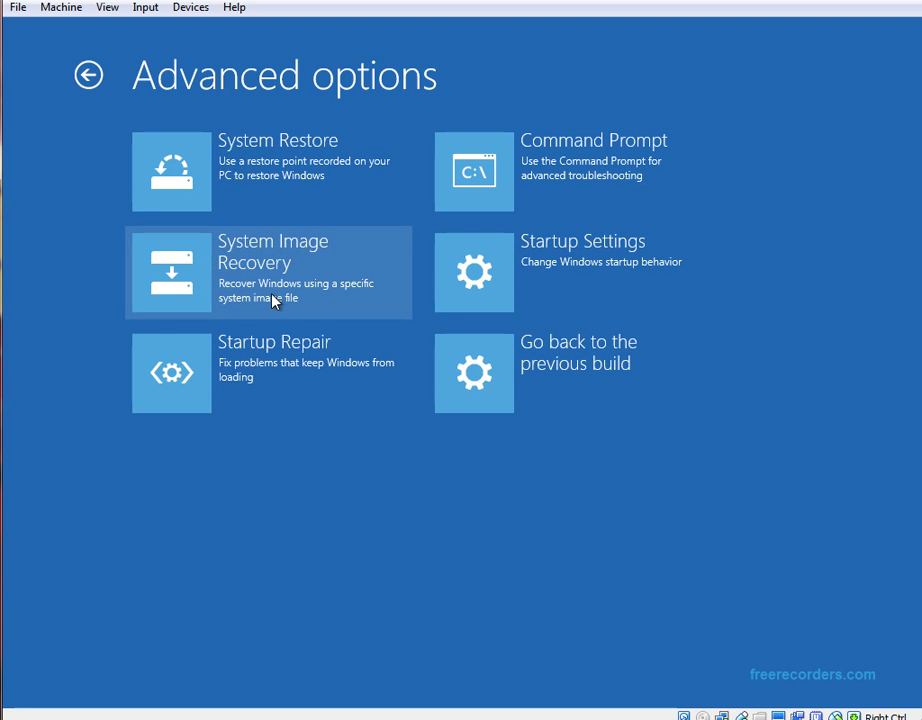
pyautogui.click(272, 295)
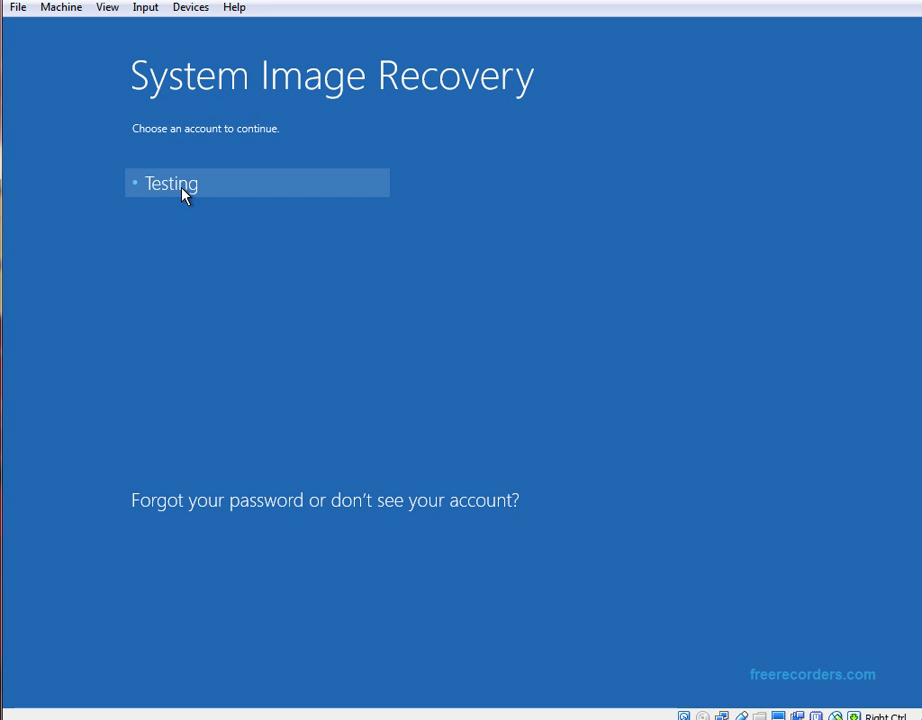
# Sign in to the chosen account with its password to reach the re-image wizard
pyautogui.click(183, 194)
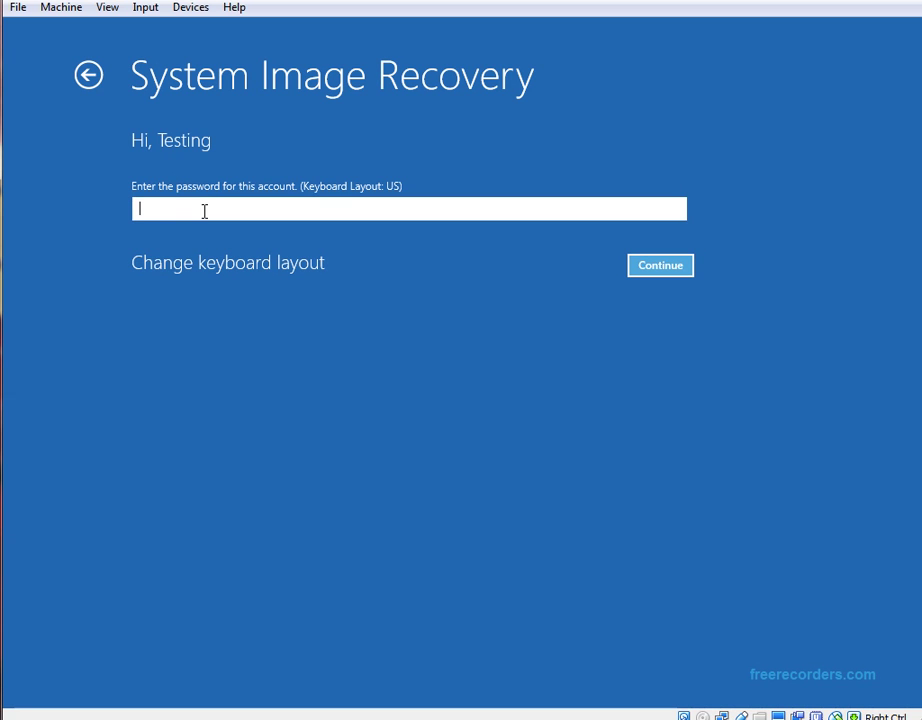
pyautogui.write('123456')
pyautogui.press('Return')
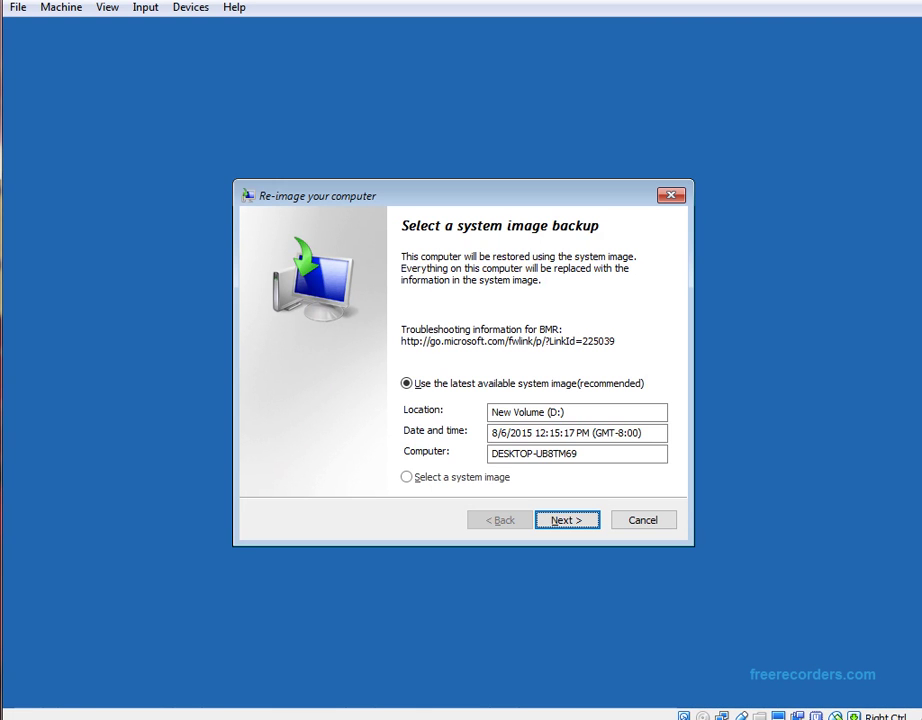
# Re-image the computer from the latest system image on New Volume (D:) with default options, confirming data replacement
pyautogui.click(581, 521)
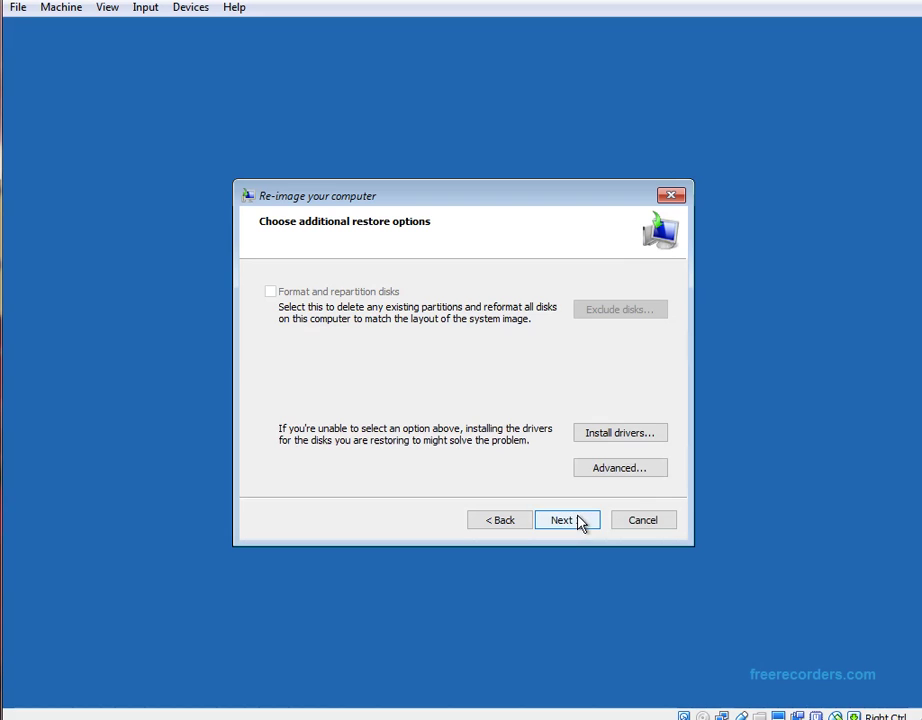
pyautogui.click(566, 521)
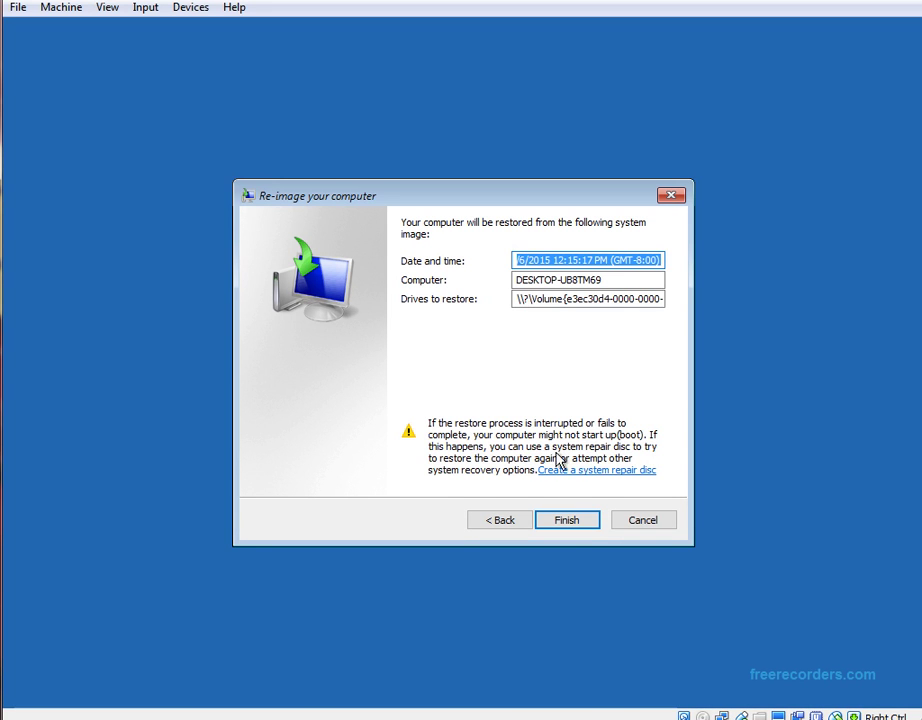
pyautogui.click(570, 525)
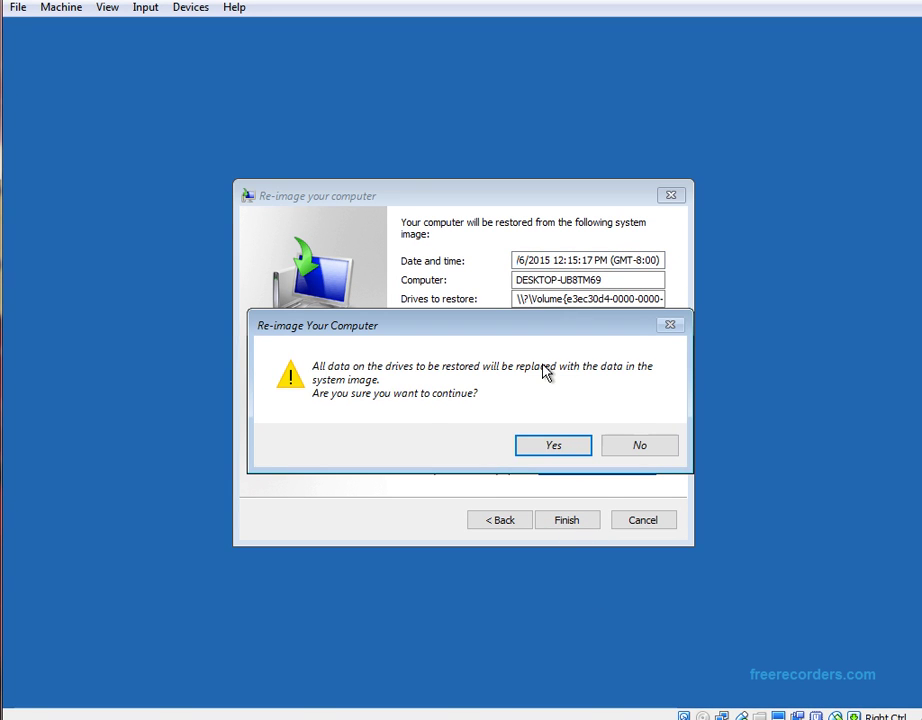
pyautogui.click(566, 453)
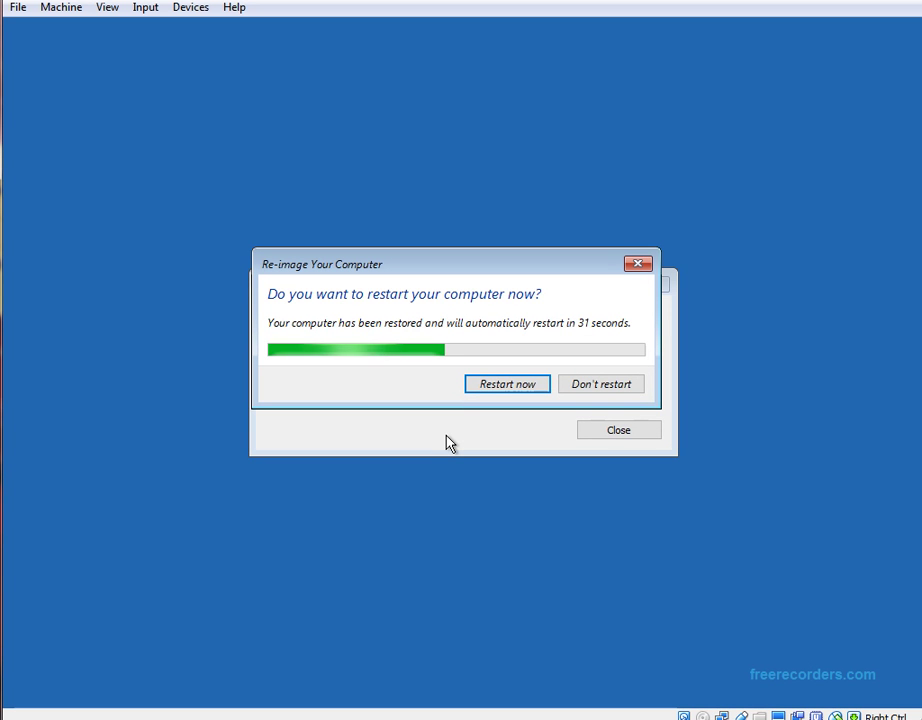
# Restart into the restored Windows 10 and sign in with the account password
pyautogui.click(507, 384)
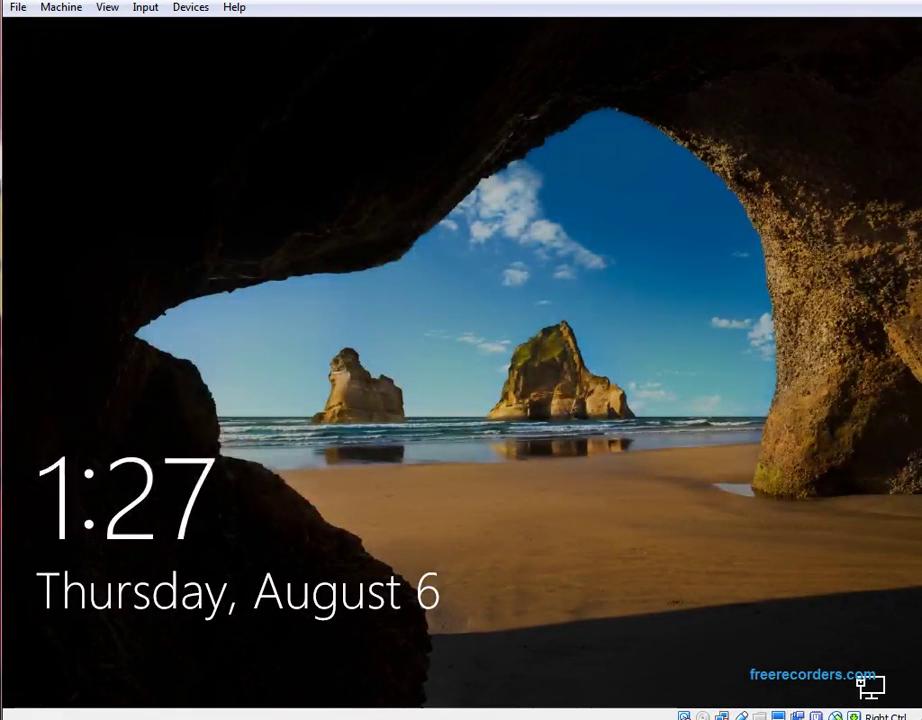
pyautogui.moveTo(561, 320); pyautogui.dragTo(550, 29)
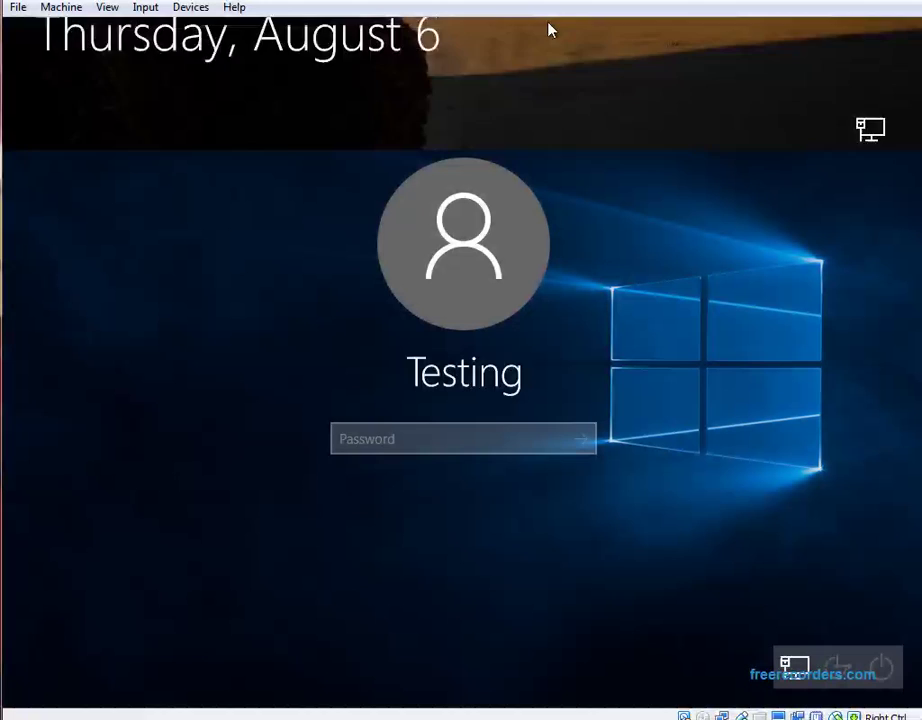
pyautogui.write('123')
pyautogui.press('Return')
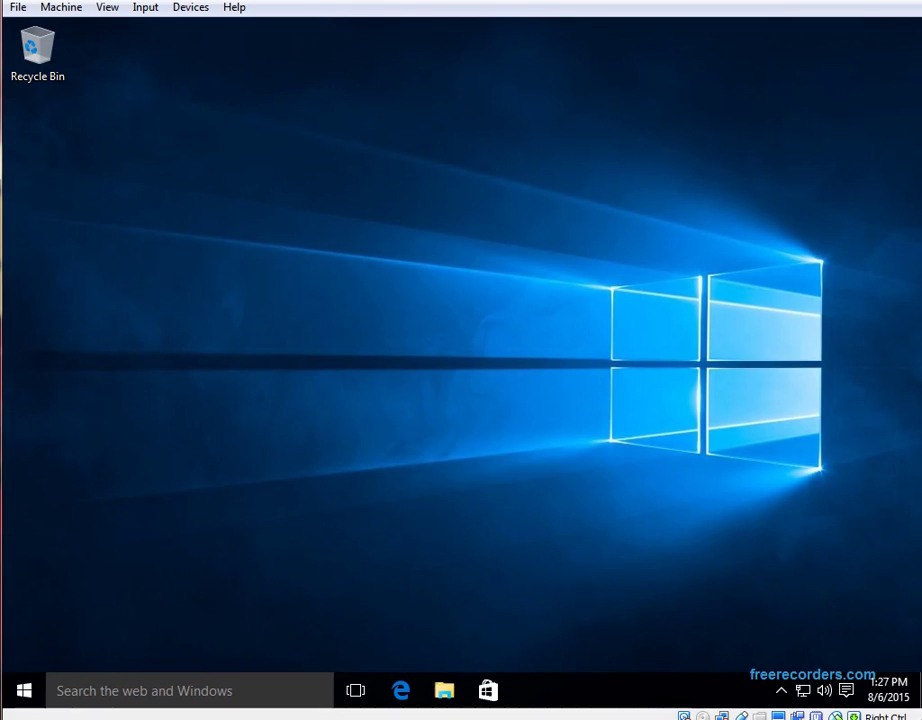
# Browse in File Explorer through This PC to Local Disk (C:)
pyautogui.click(446, 692)
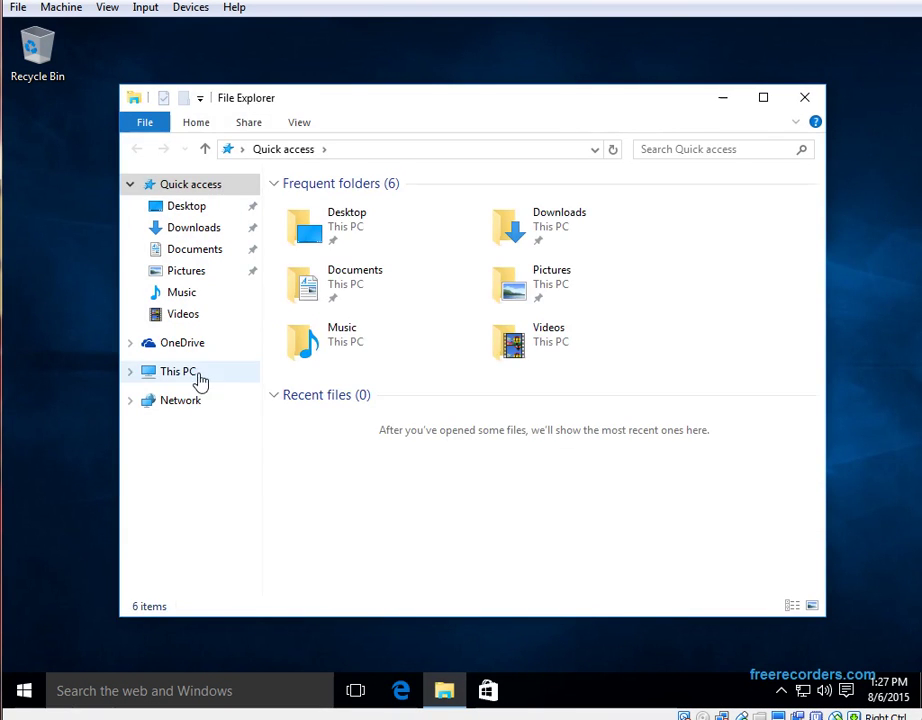
pyautogui.click(199, 378)
pyautogui.doubleClick(401, 462)
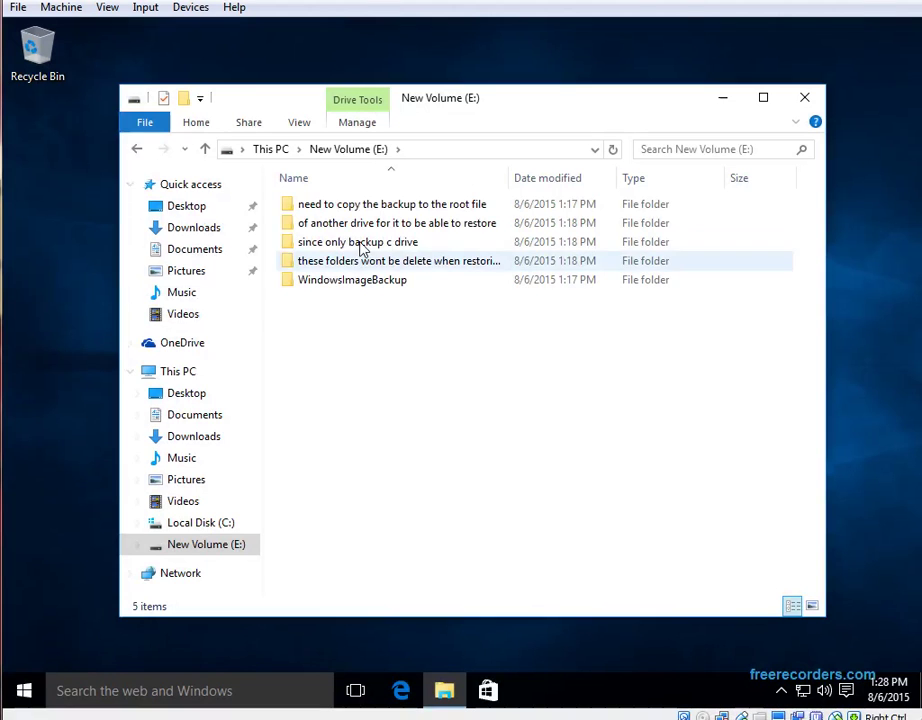
pyautogui.click(190, 525)
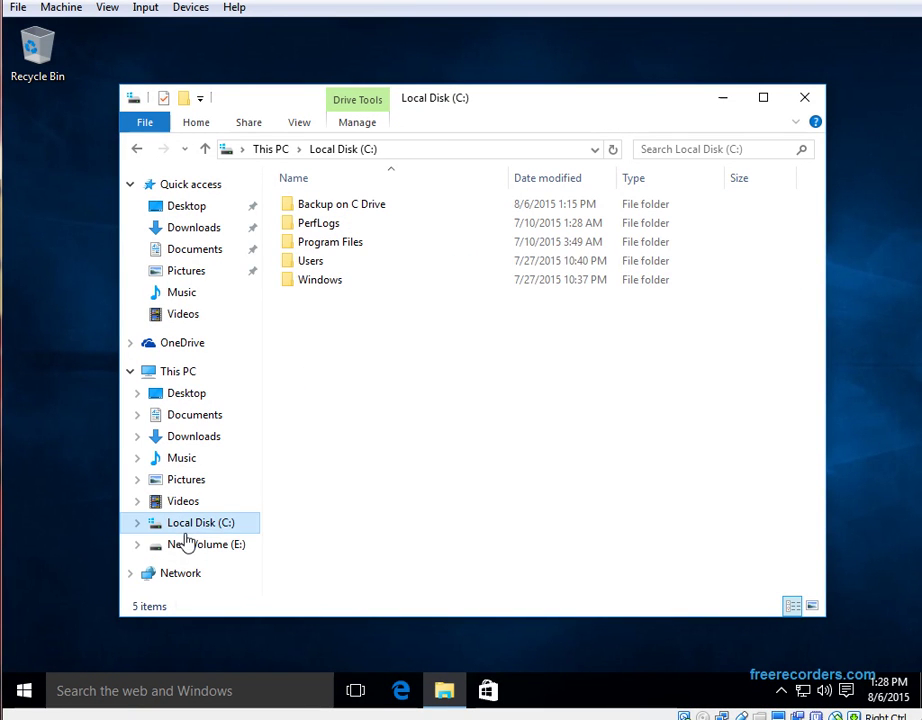
# Create a new folder named 'this is restored!' on Local Disk (C:)
pyautogui.rightClick(351, 342)
pyautogui.moveTo(401, 515)
pyautogui.click(541, 512)
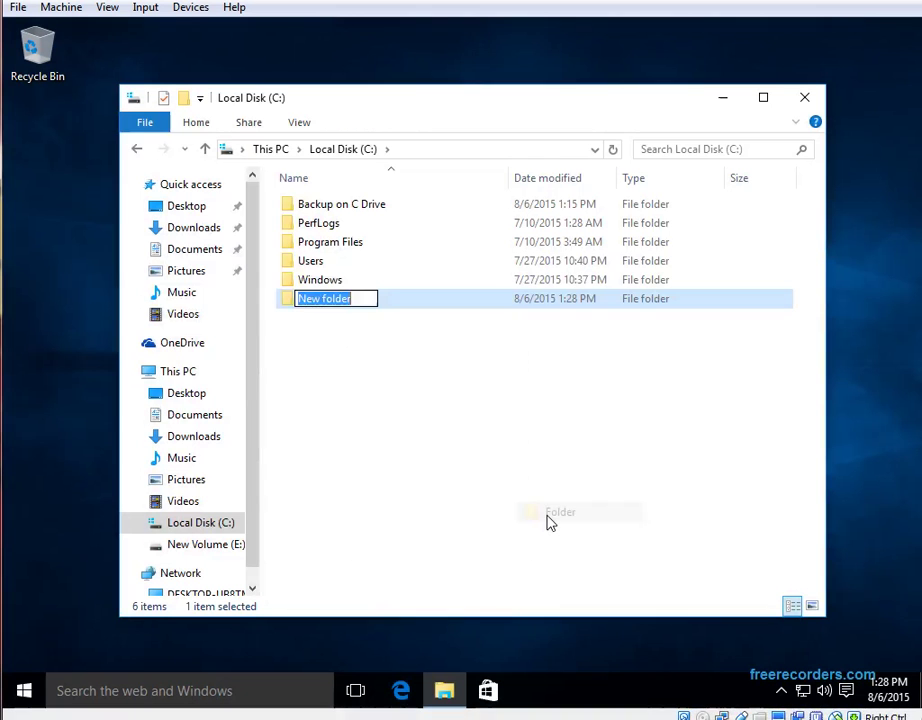
pyautogui.write('this i')
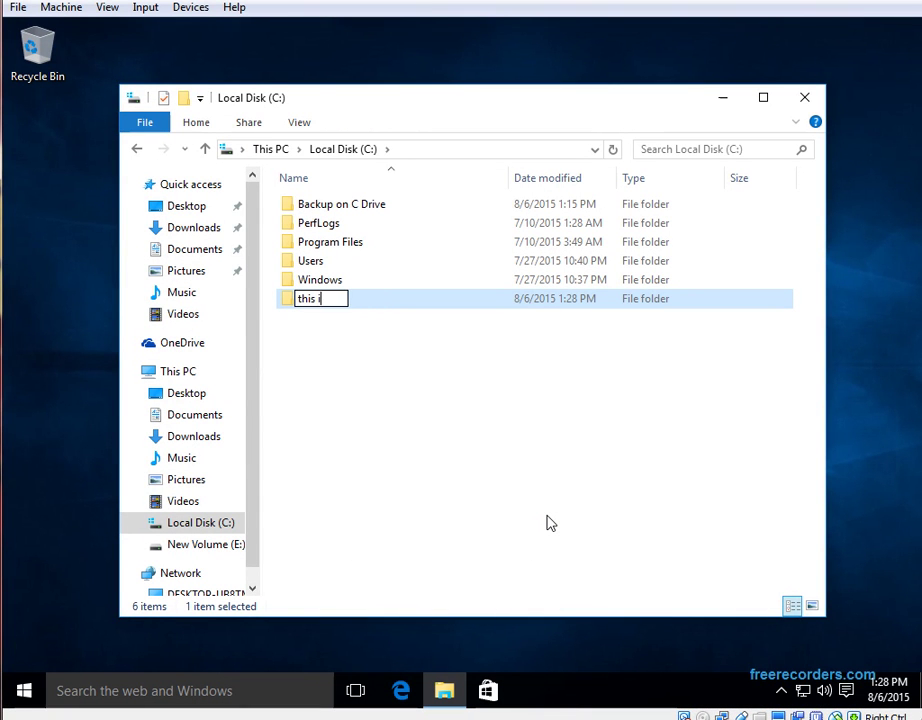
pyautogui.write('s restored!')
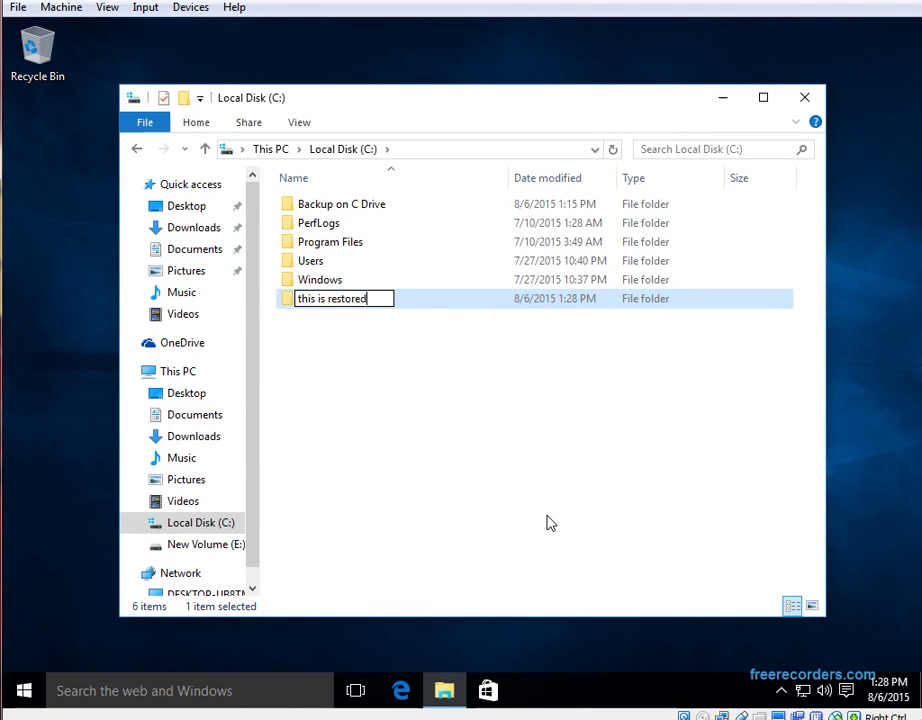
pyautogui.press('Return')
pyautogui.click(603, 476)
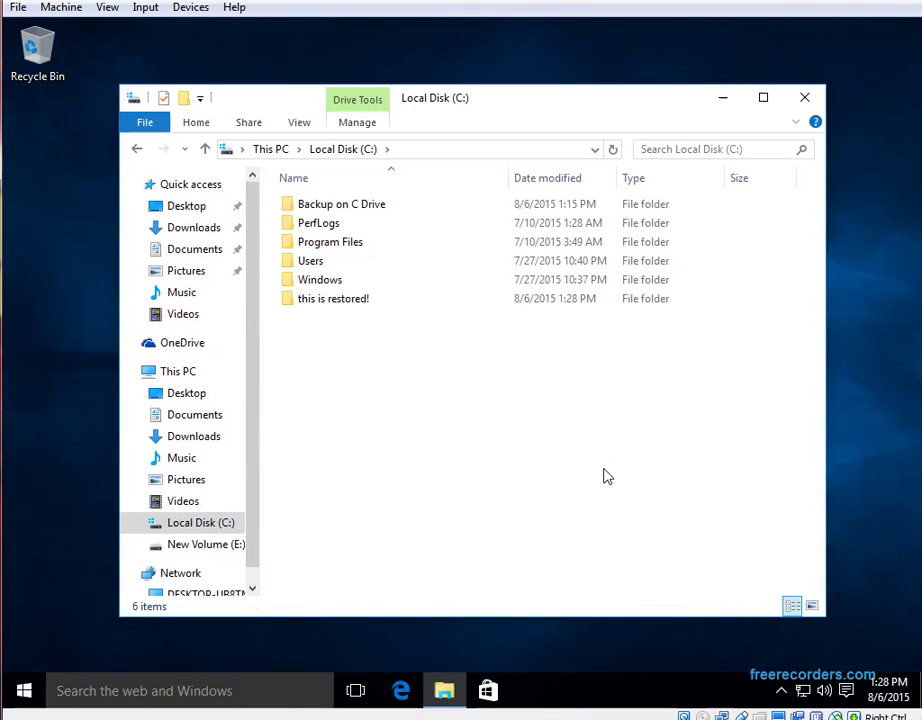